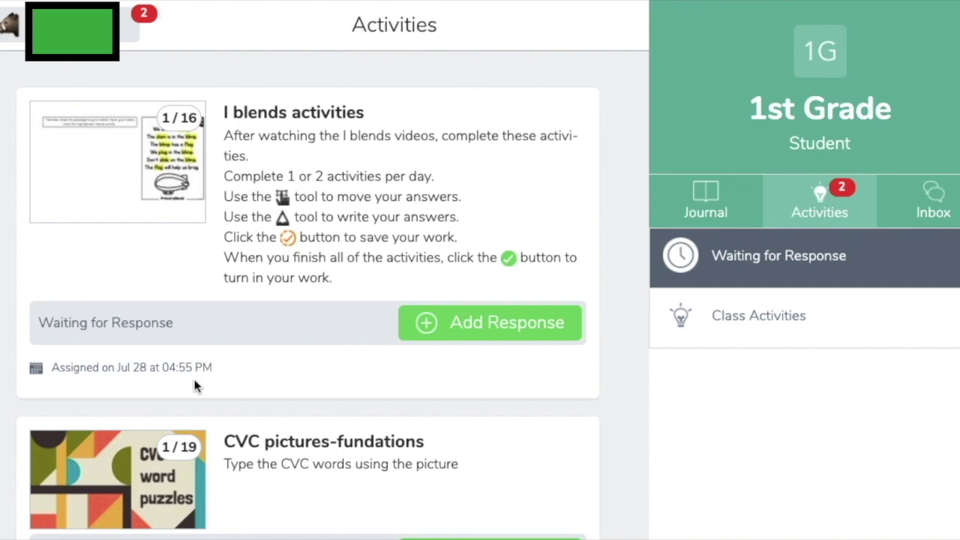
Step: Review the activities waiting for a response and start a response to the "l blends activities" assignment
scroll(195, 385, "down", 2)
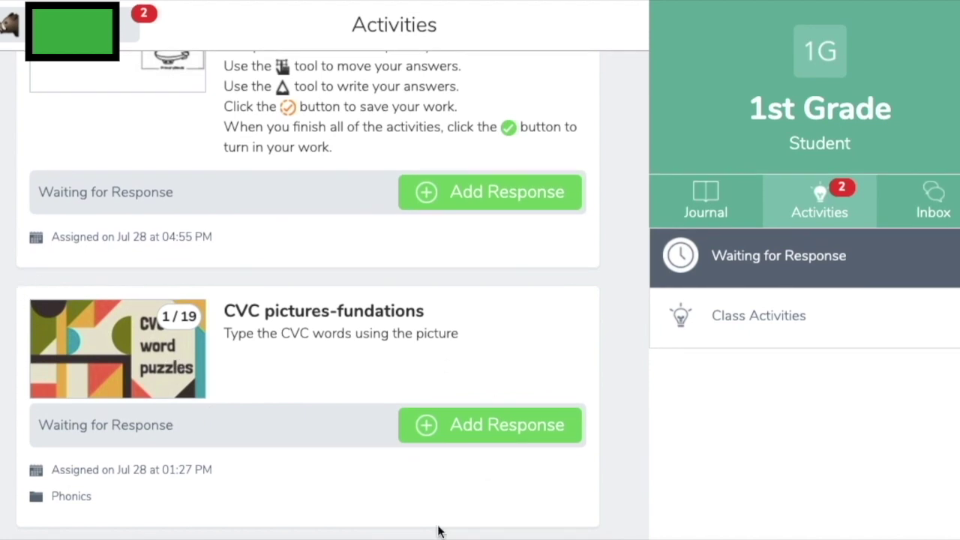
scroll(316, 376, "up", 2)
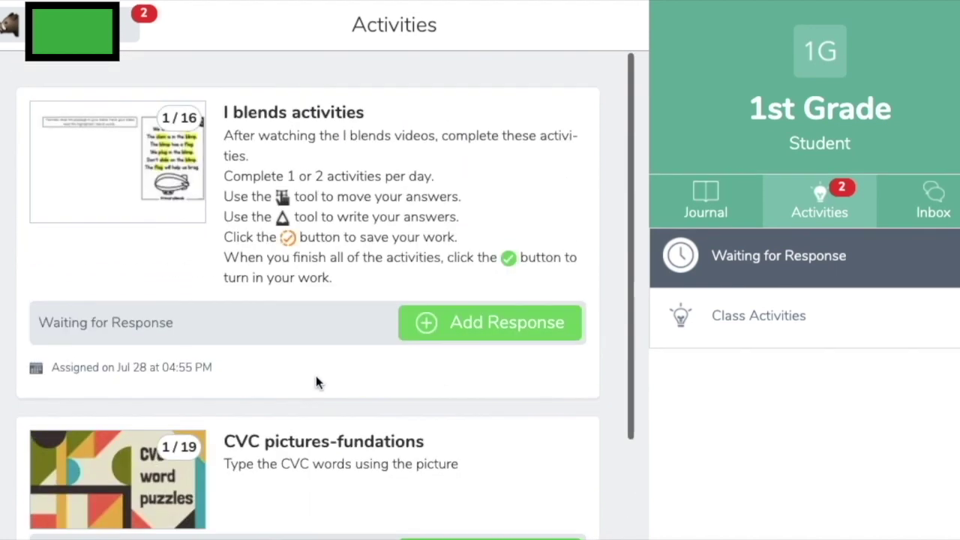
scroll(390, 347, "down", 2)
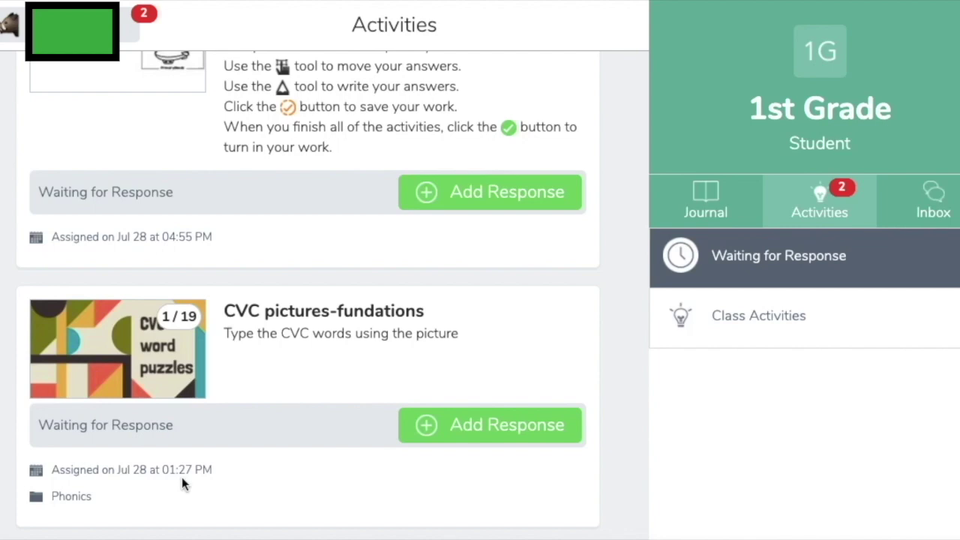
scroll(180, 476, "up", 1)
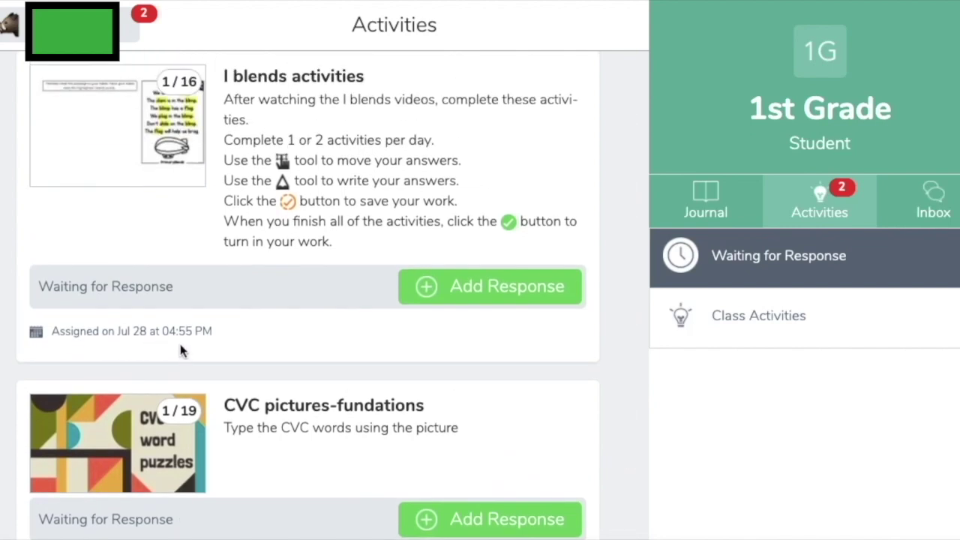
scroll(205, 347, "down", 1)
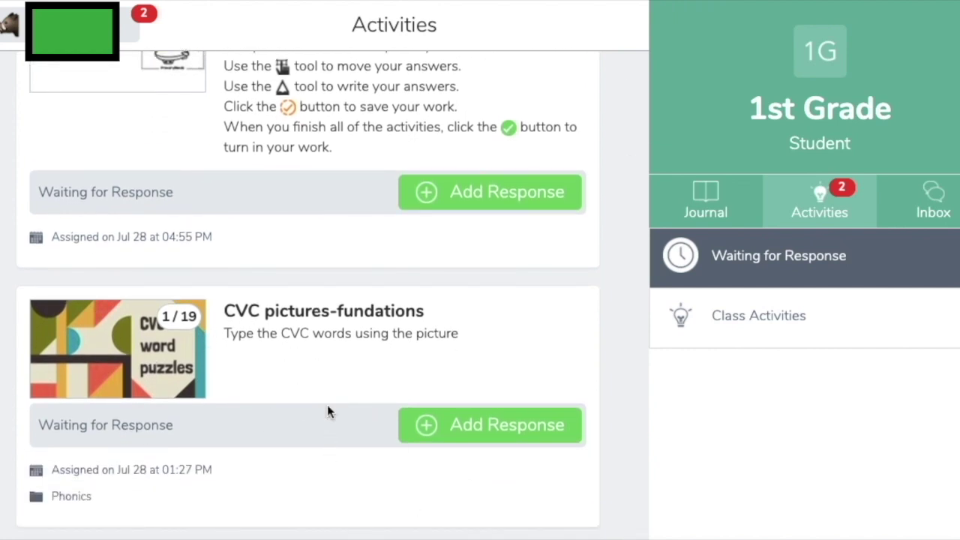
scroll(327, 405, "up", 2)
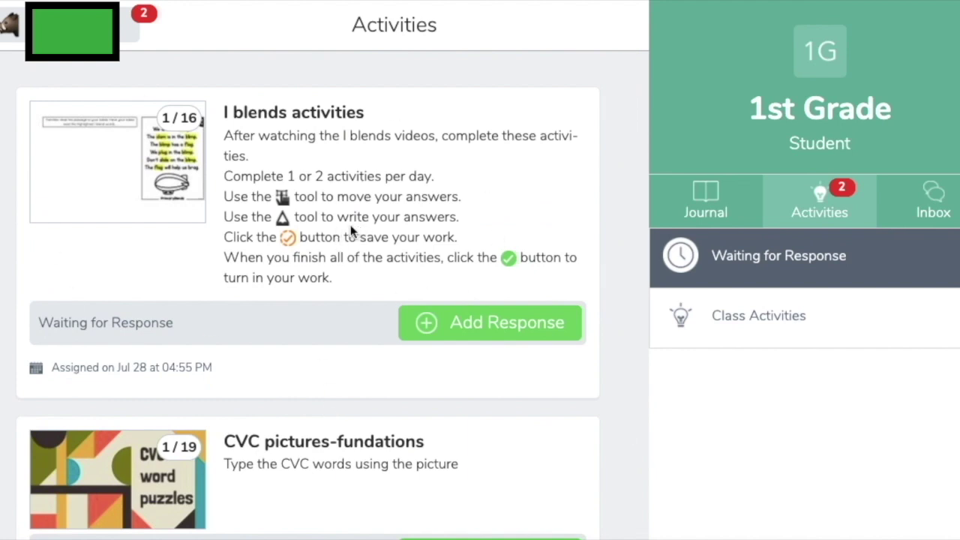
scroll(317, 289, "down", 1)
scroll(316, 291, "up", 1)
left_click(461, 332)
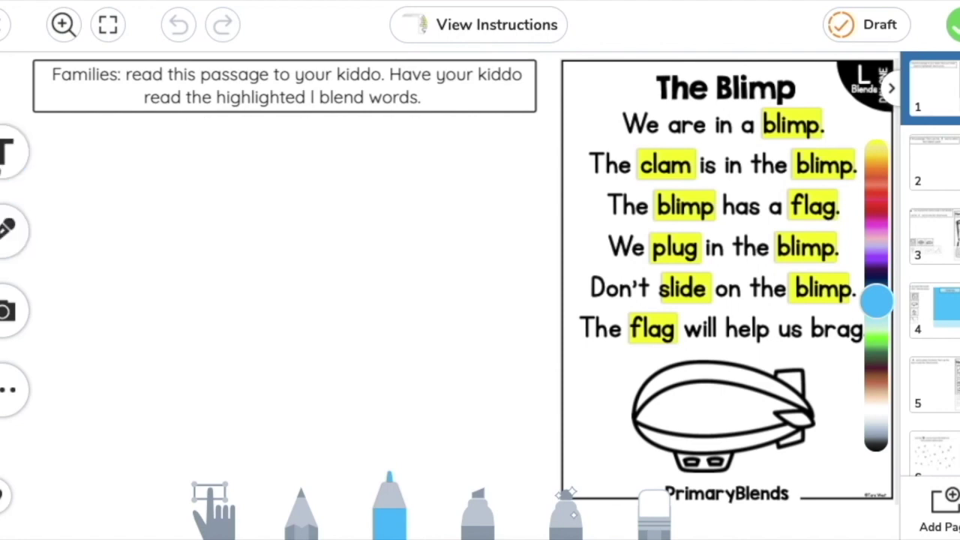
Step: Zoom in on the page with The Blimp passage and zoom back out to the whole page
left_click(4, 140)
left_click(62, 27)
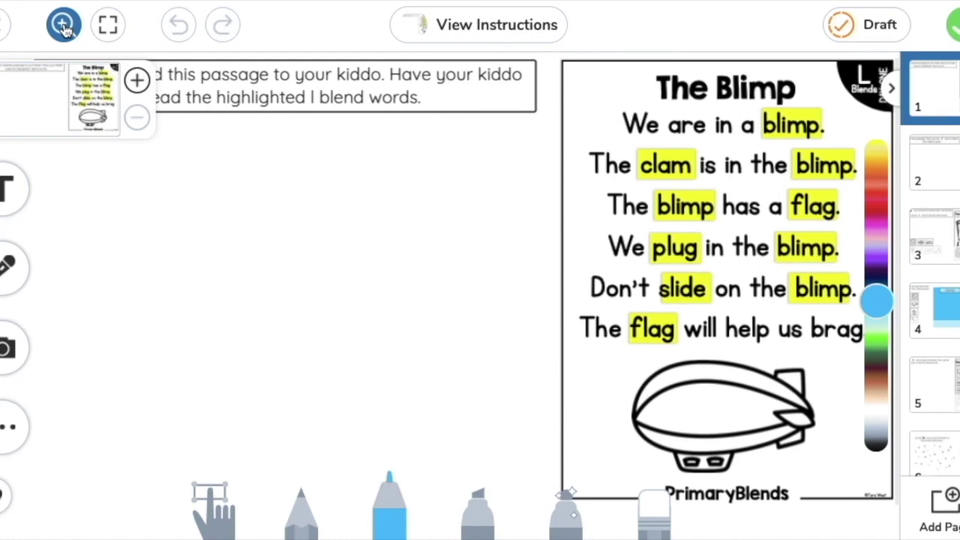
left_click(135, 81)
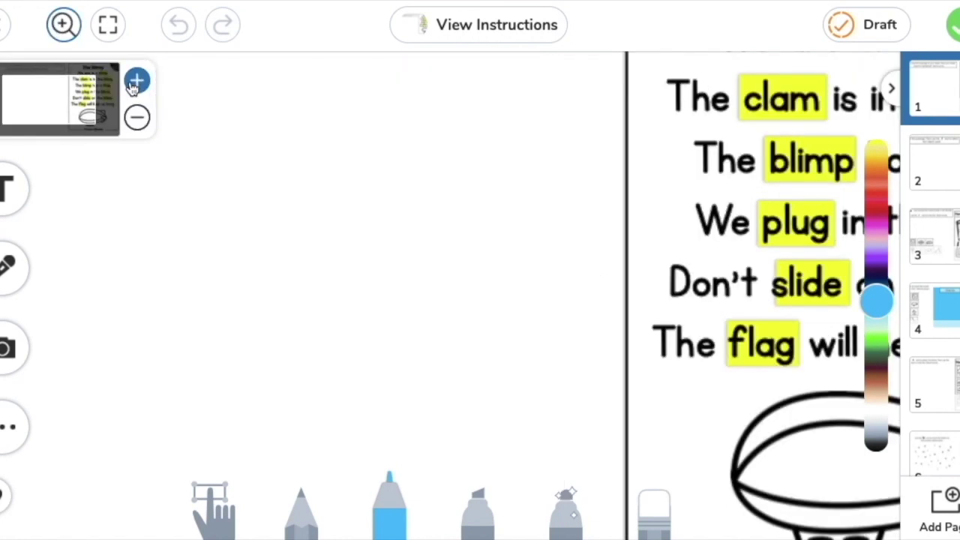
left_click(137, 117)
left_click(128, 186)
Step: Preview the passage page in full-screen view, return to the drawing tools and hide the zoom controls
left_click(107, 26)
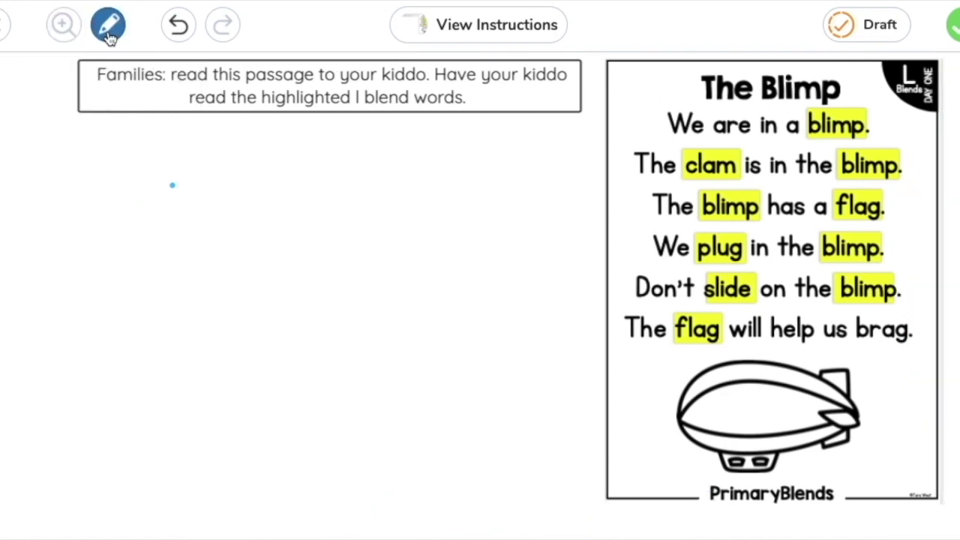
left_click(107, 26)
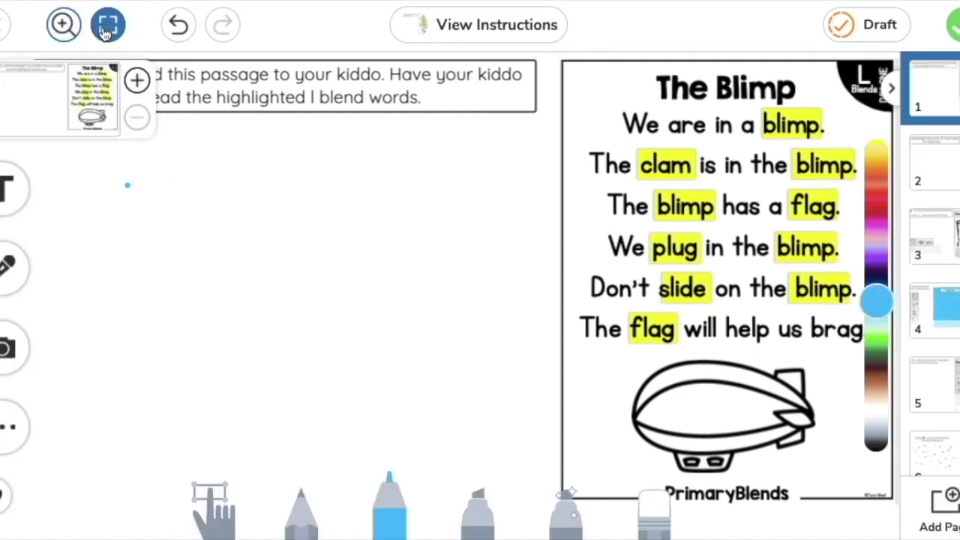
left_click(107, 25)
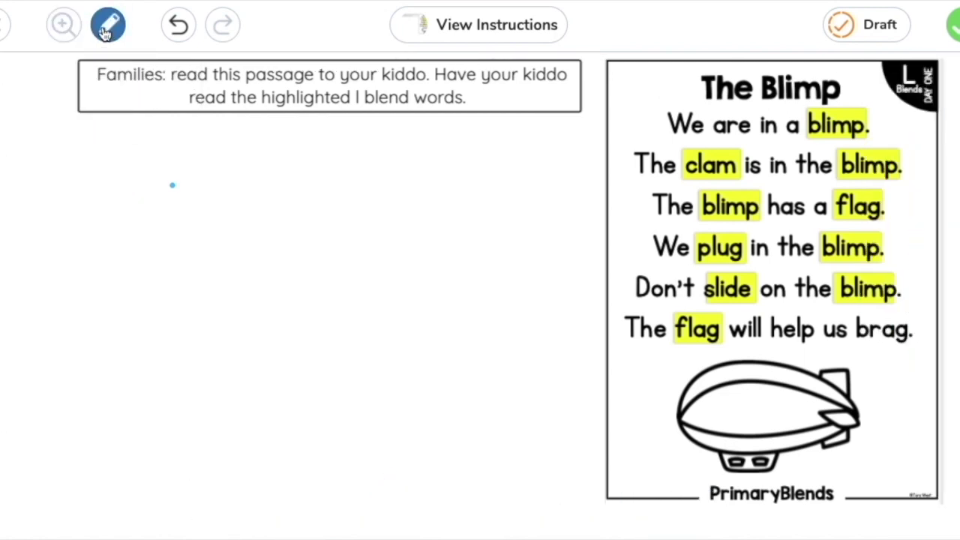
left_click(108, 26)
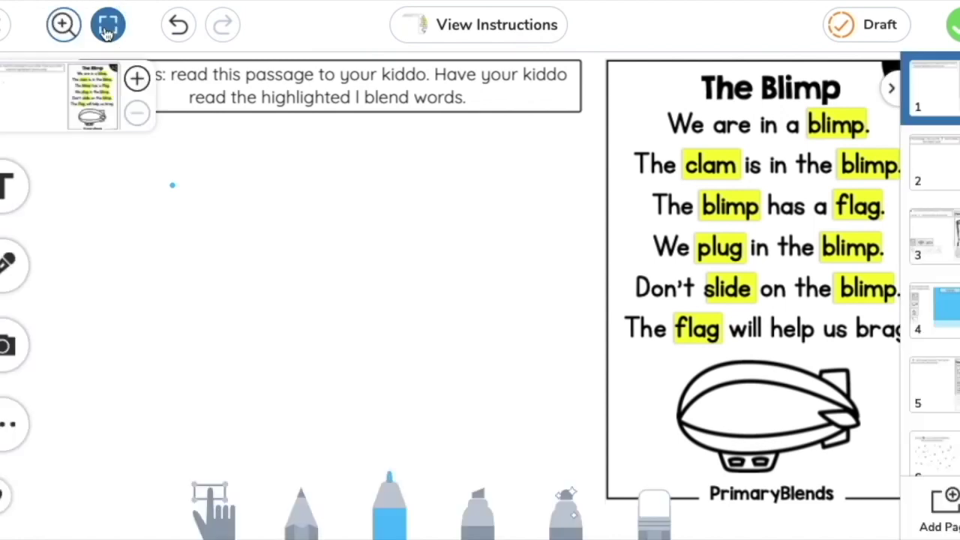
left_click(179, 30)
left_click(175, 31)
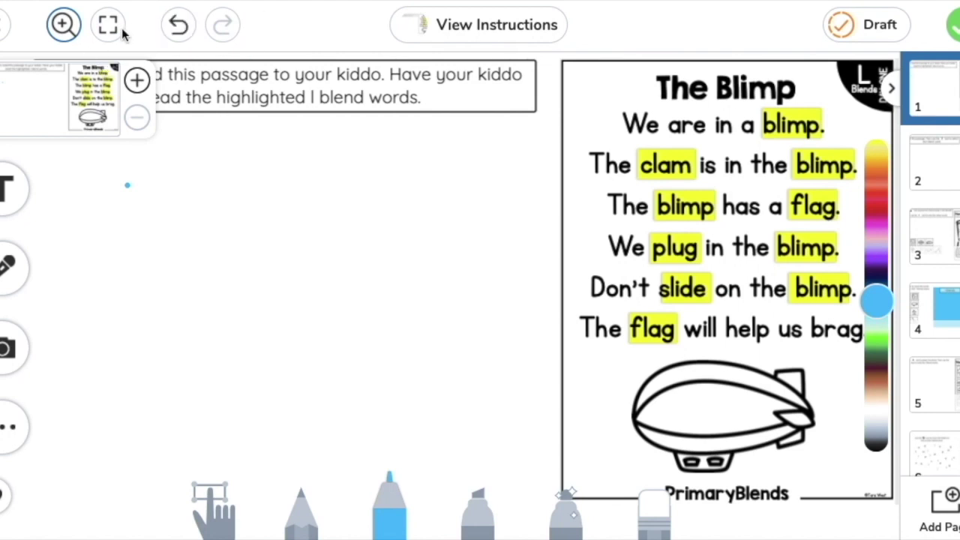
left_click(63, 25)
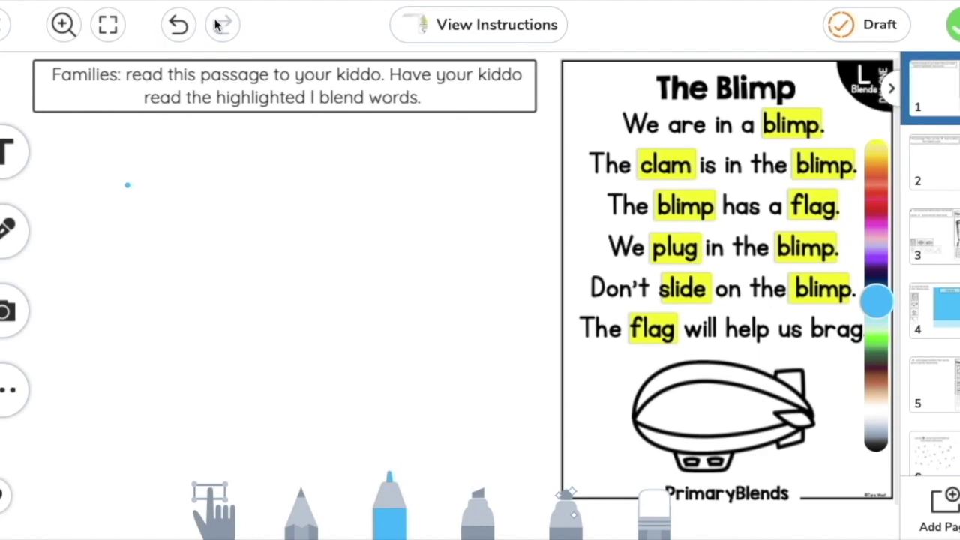
Step: Add a text label reading "Type" to the blank area of the page and colour it black
left_click(11, 154)
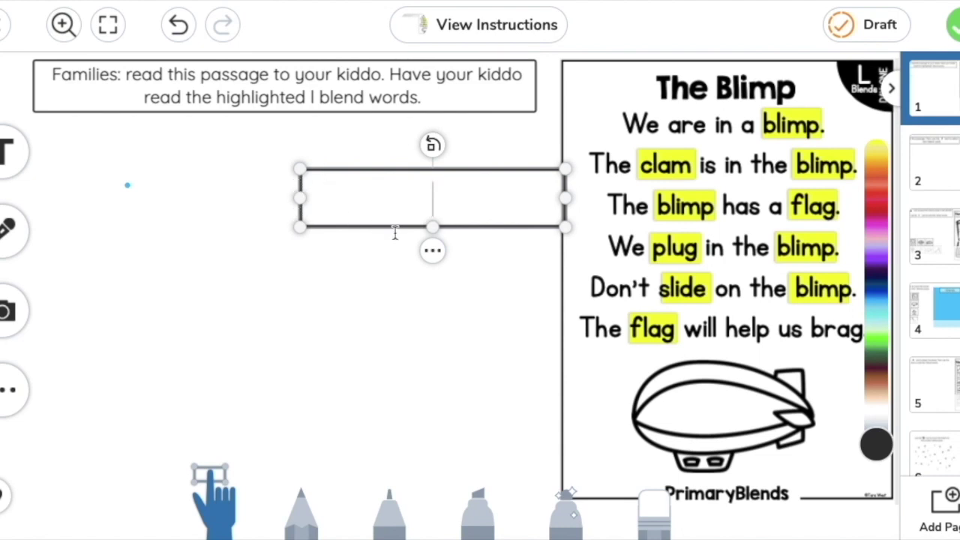
type("Type")
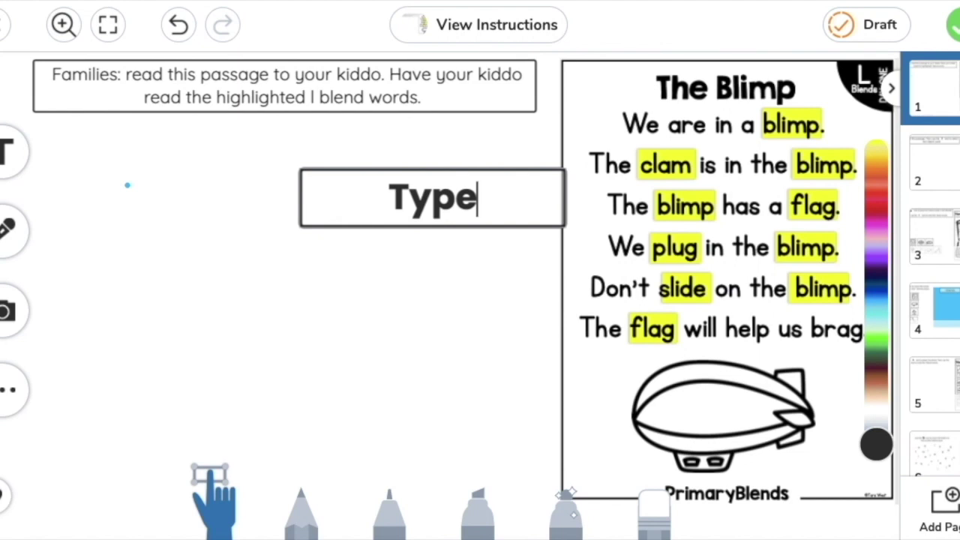
mouse_move(870, 445)
left_mouse_down()
mouse_move(880, 227)
mouse_move(875, 450)
left_mouse_up()
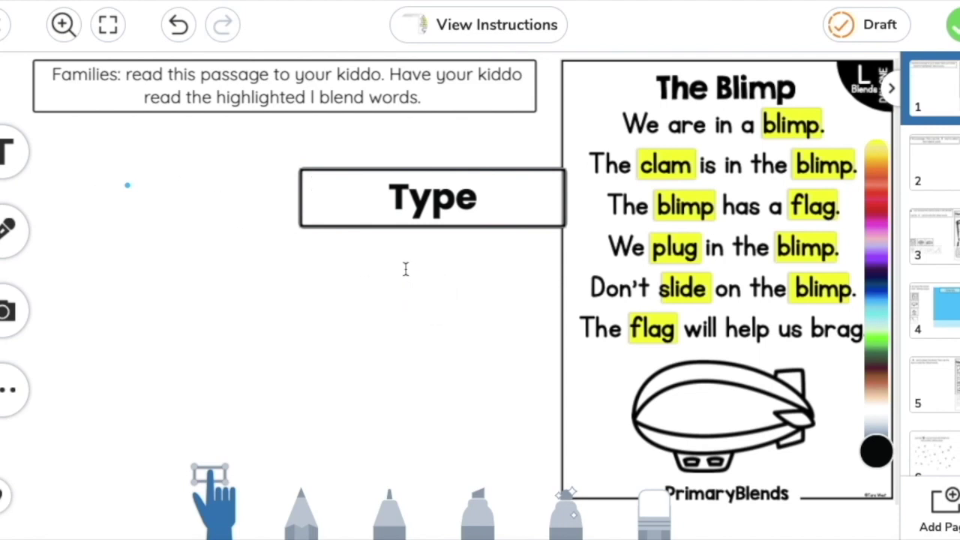
Step: Shrink the "Type" label and delete it from the page
left_click(481, 182)
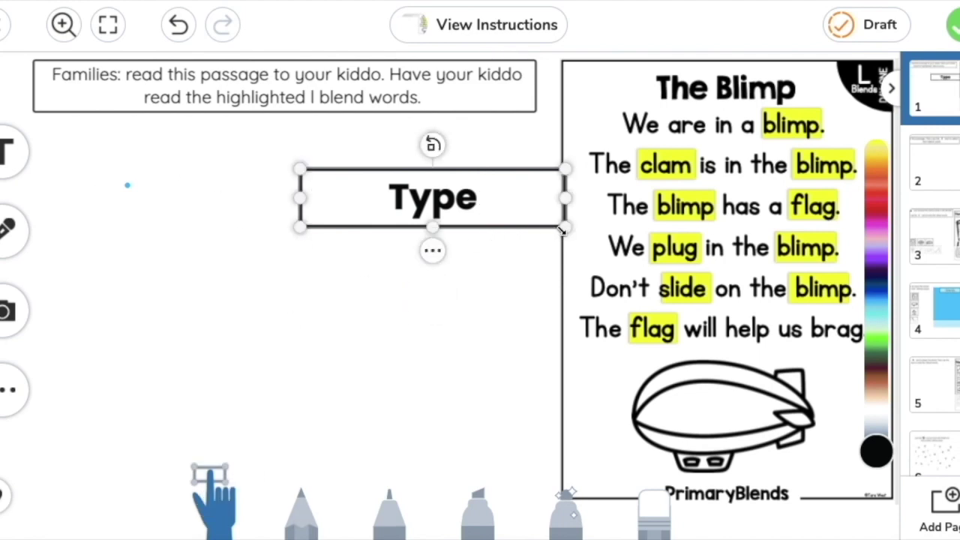
left_click_drag(564, 226, 512, 221)
left_click(405, 240)
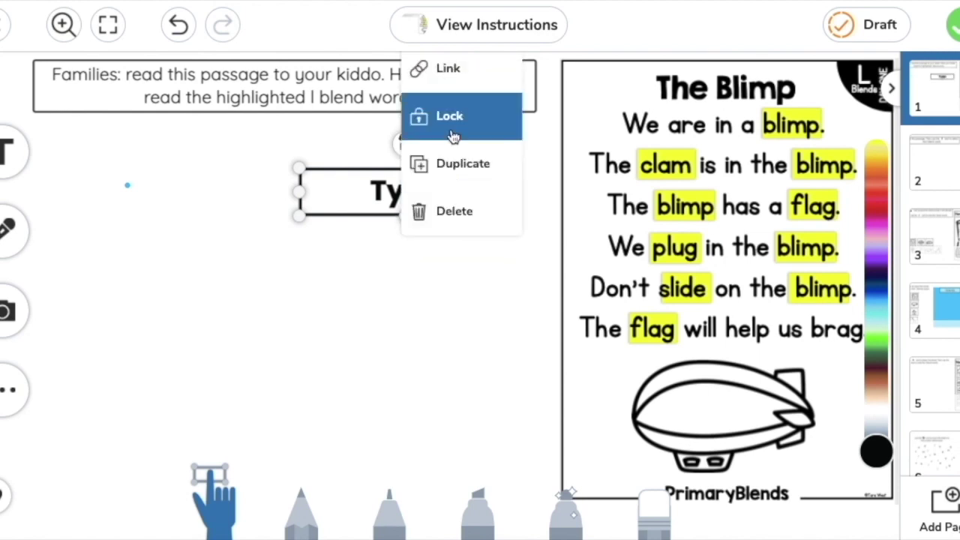
left_click(452, 210)
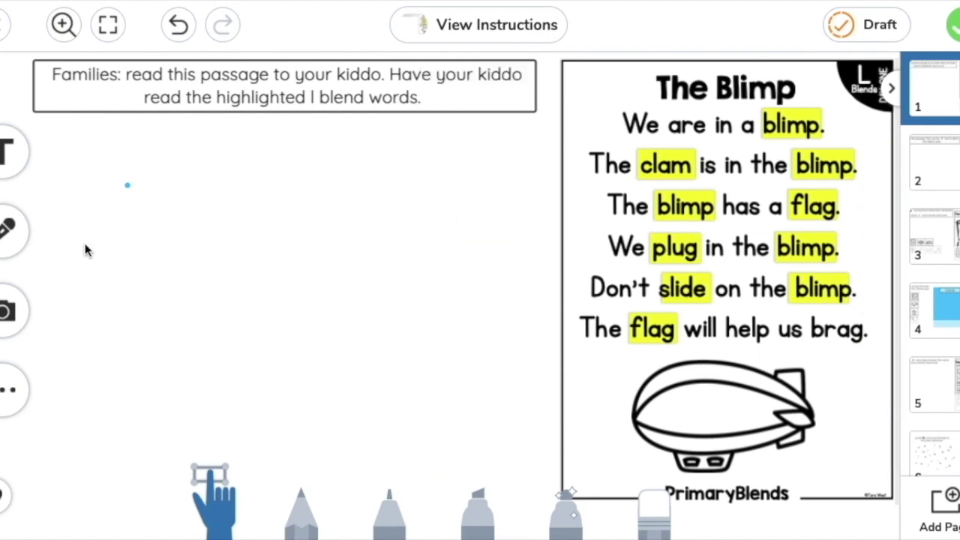
Step: Start a voice recording and cancel it during the countdown, and erase the stray blue dot from the page
left_click(7, 237)
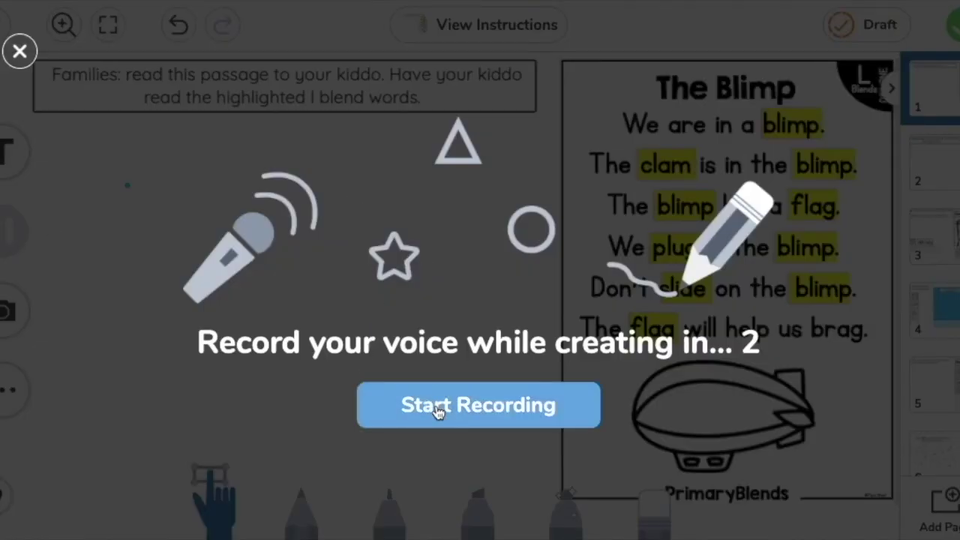
left_click(19, 51)
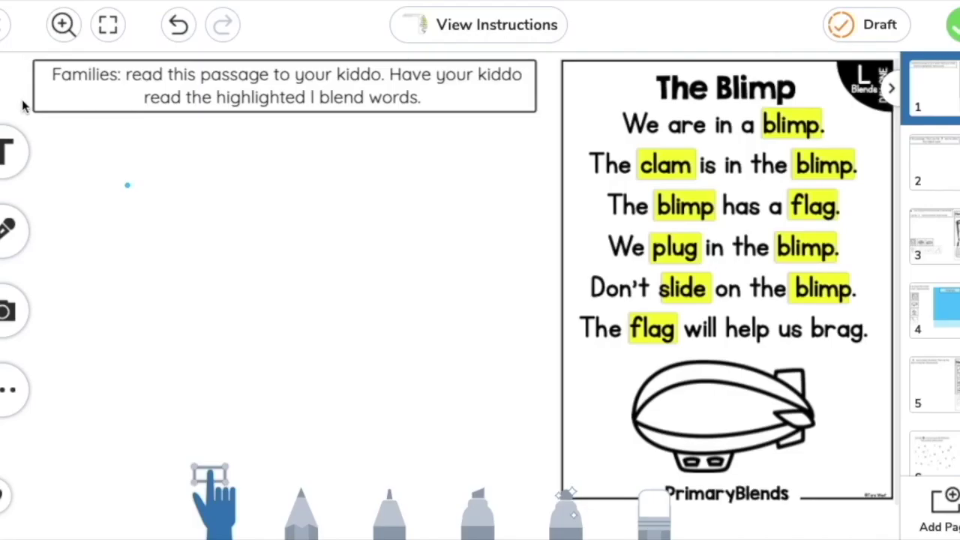
left_click(651, 512)
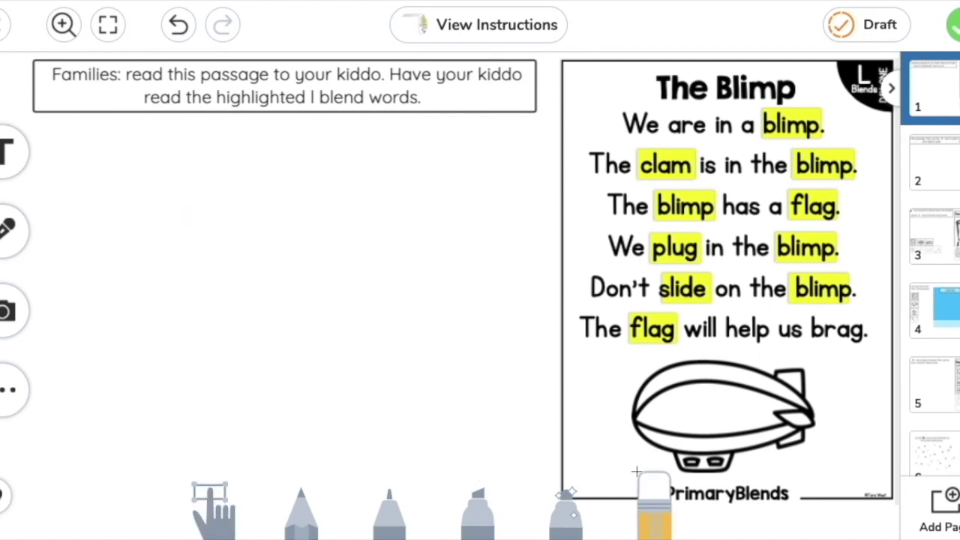
left_click(215, 511)
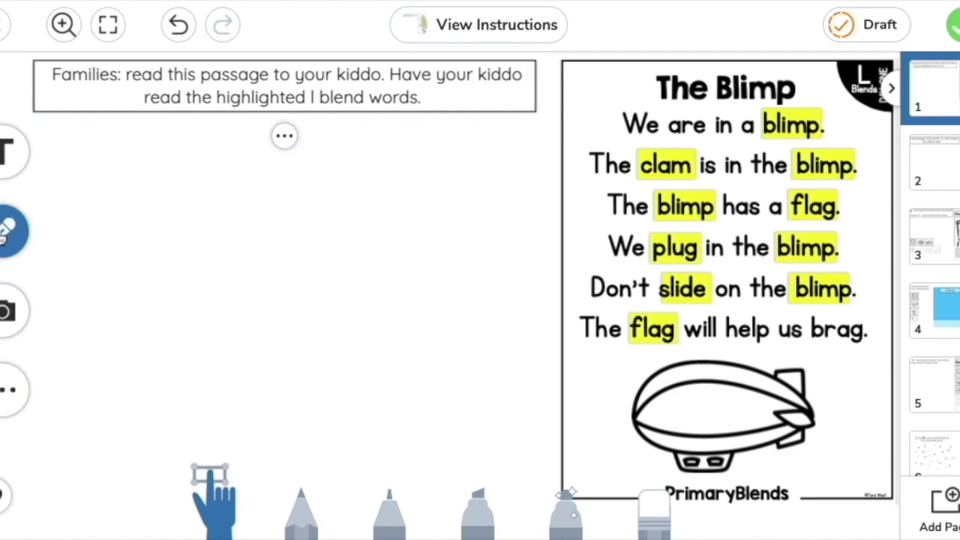
Step: View the photo, video and upload options, and add a yellow star shape below the family instructions
left_click(11, 311)
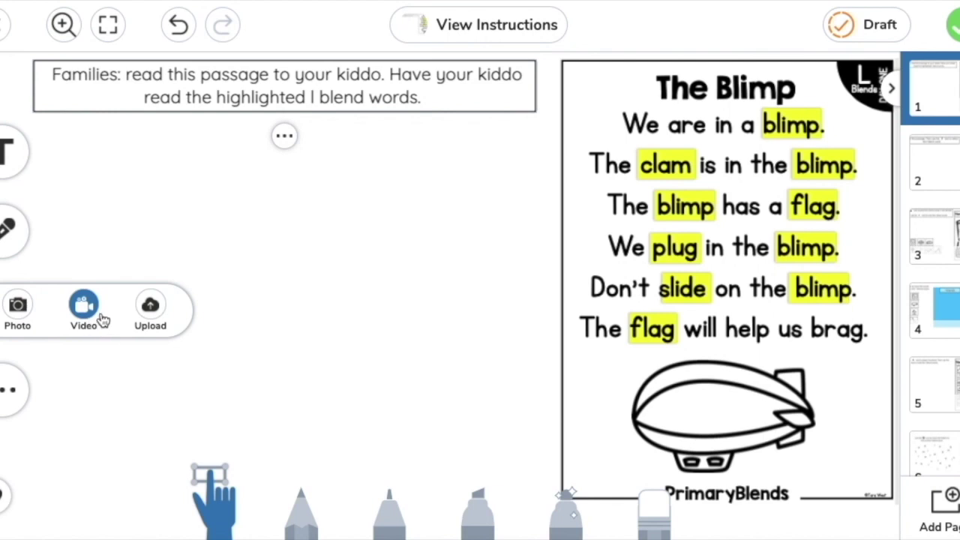
left_click(117, 381)
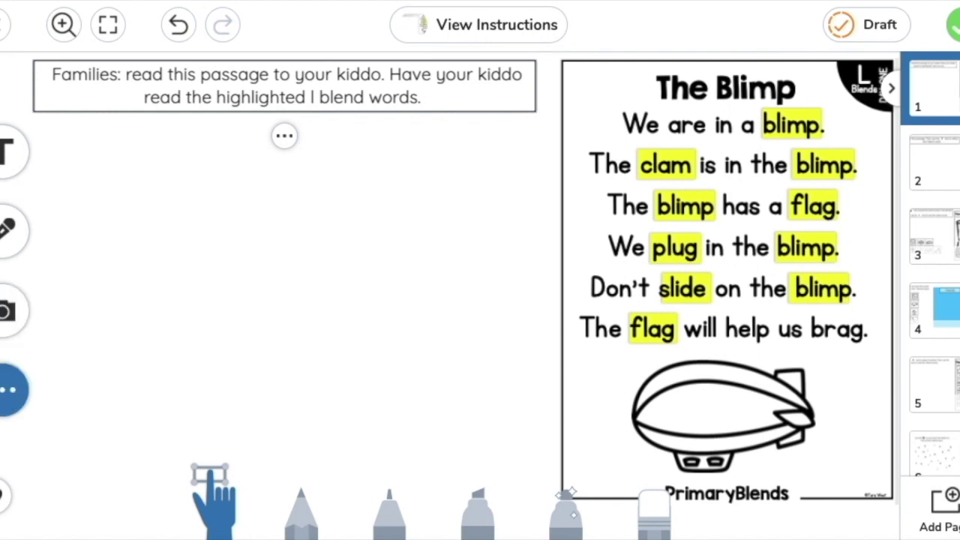
left_click(11, 376)
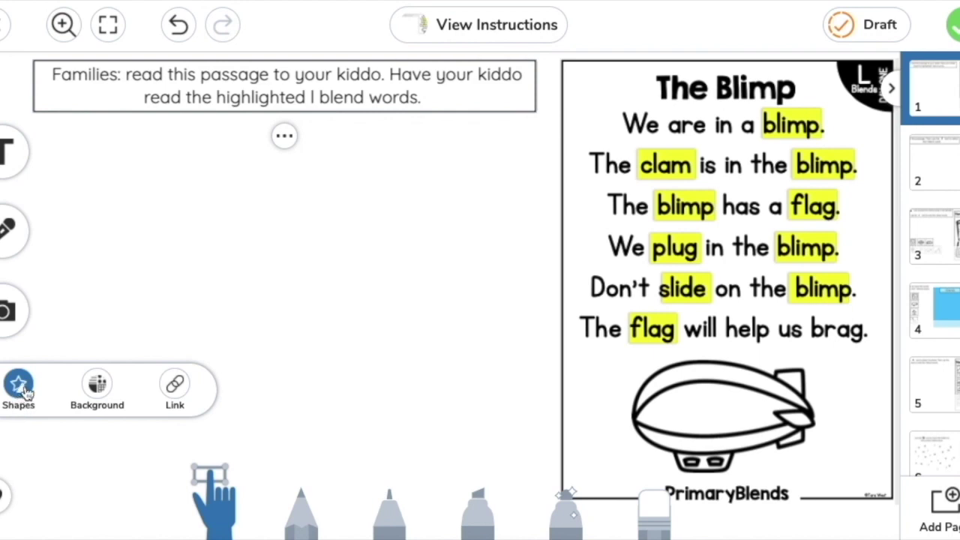
left_click(19, 385)
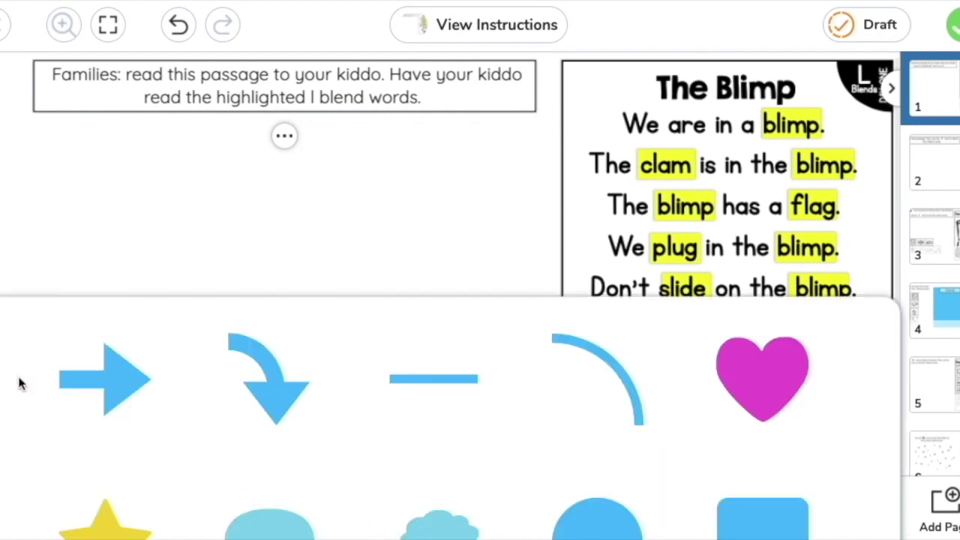
left_click(135, 528)
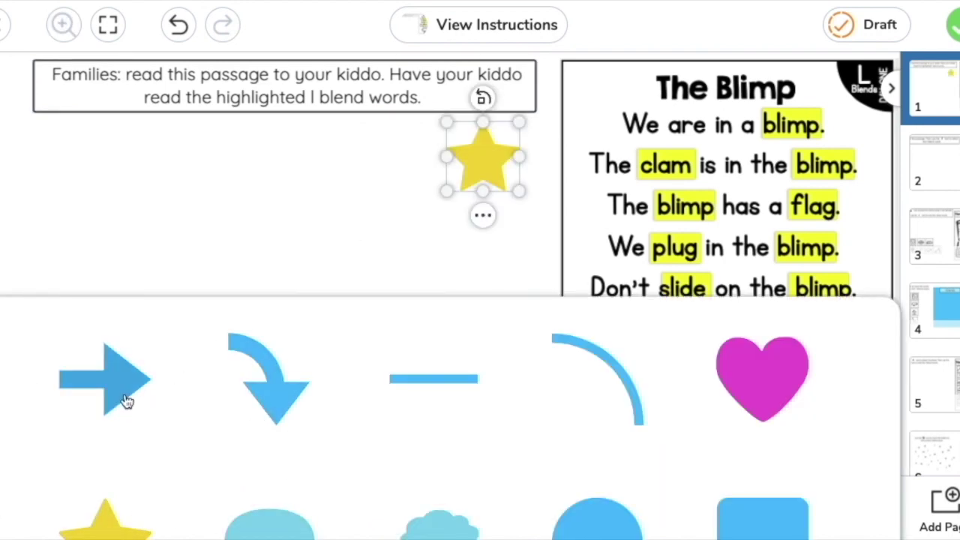
left_click(133, 214)
Step: Try the light grey and dark grey page backgrounds, and set the background to the navy-to-purple gradient
mouse_move(11, 387)
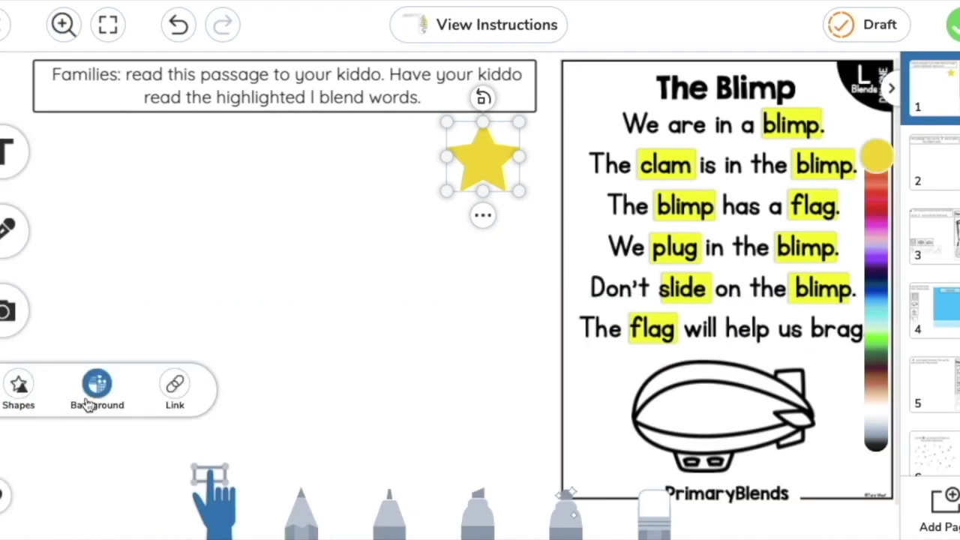
left_click(84, 405)
scroll(357, 403, "down", 5)
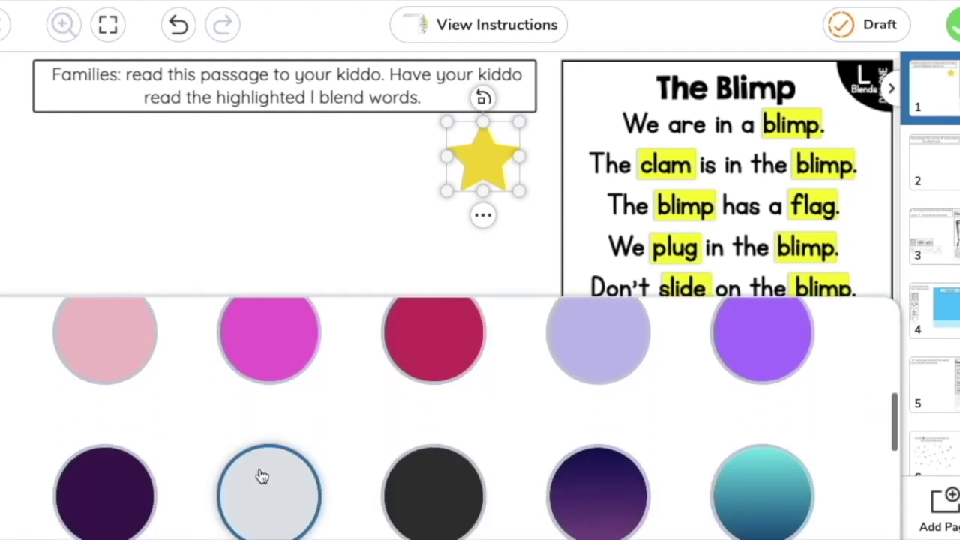
left_click(262, 477)
left_click(425, 460)
left_click(583, 459)
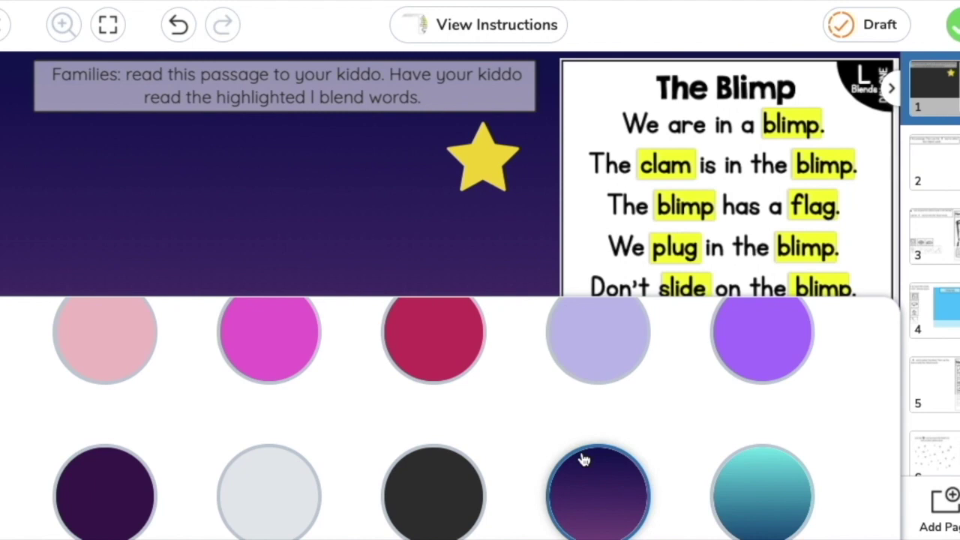
left_click(384, 228)
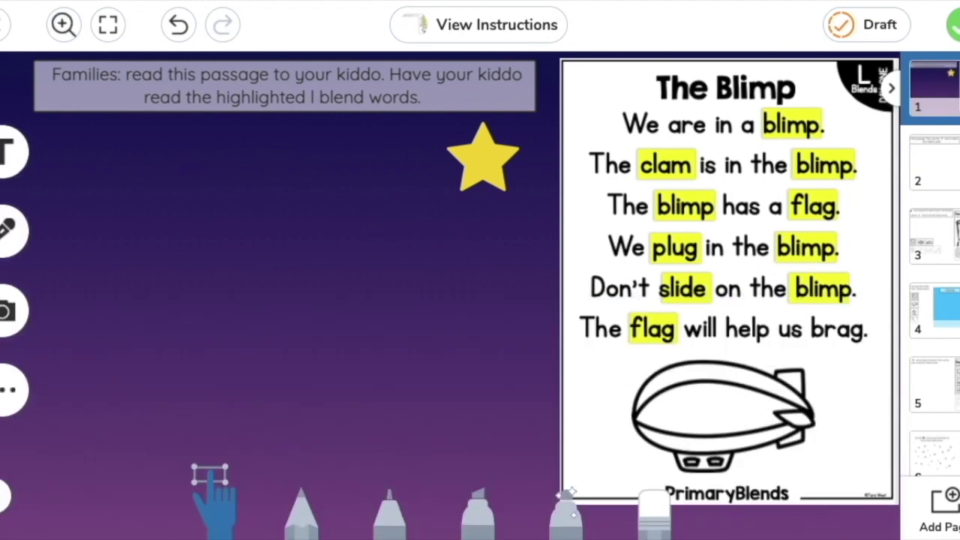
Step: Add a written caption to the response that says "Hi" to the teacher by name
left_click(6, 495)
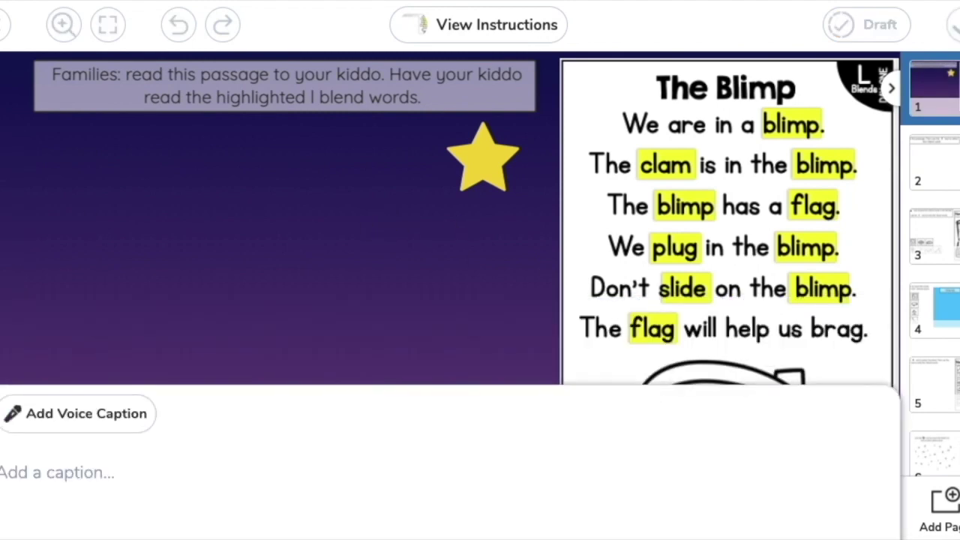
left_click(69, 473)
type("Hi M")
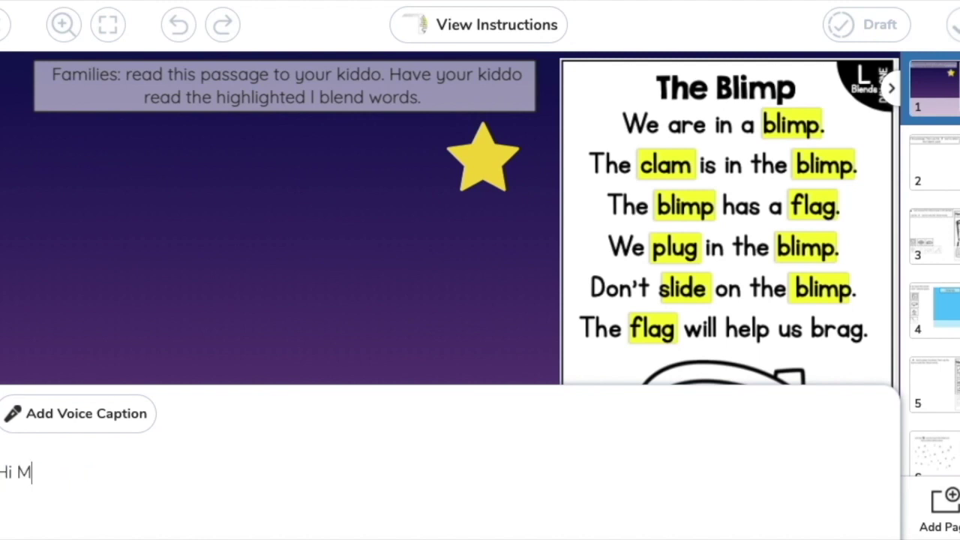
type("s. Crouse")
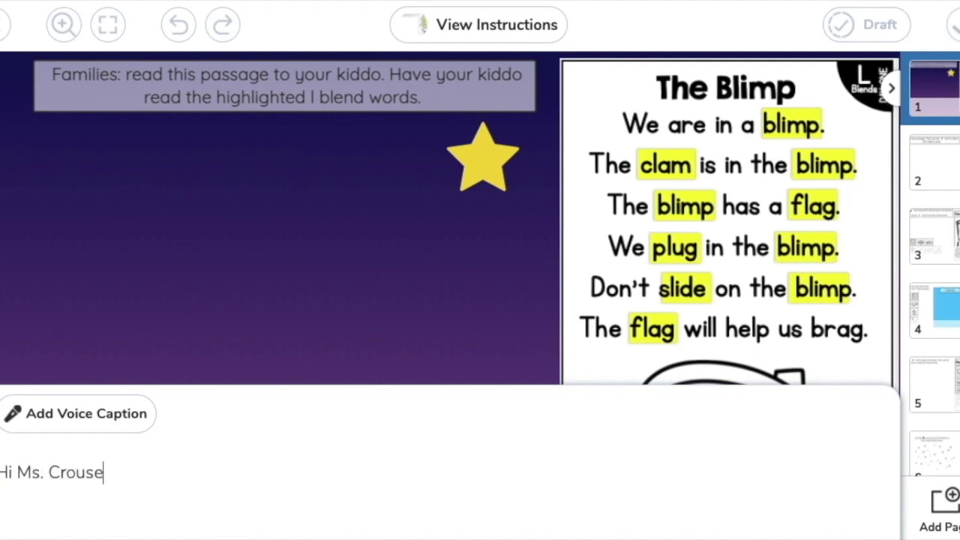
left_click(102, 424)
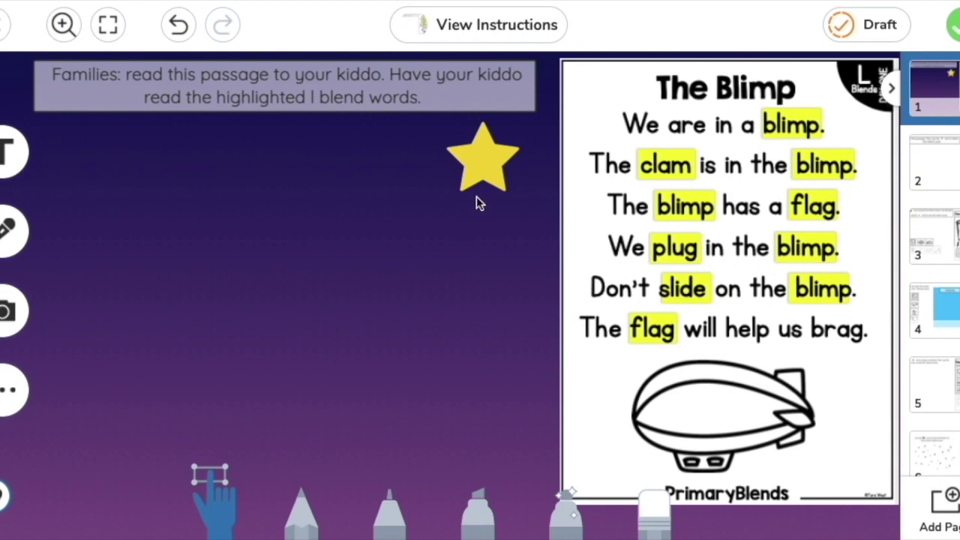
Step: Move the yellow star to the area below the start of the family instructions and lock it in place
left_click(451, 153)
left_click_drag(450, 153, 188, 215)
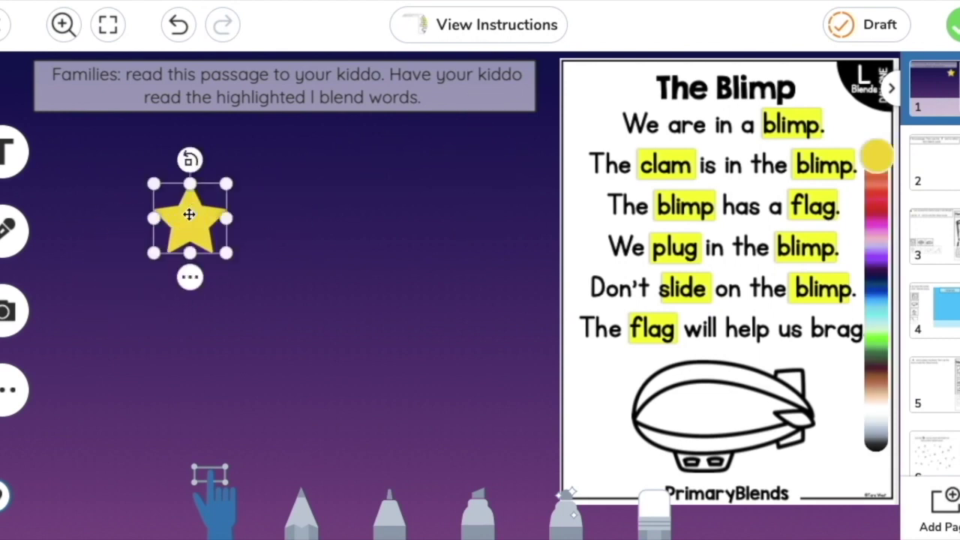
left_click(190, 276)
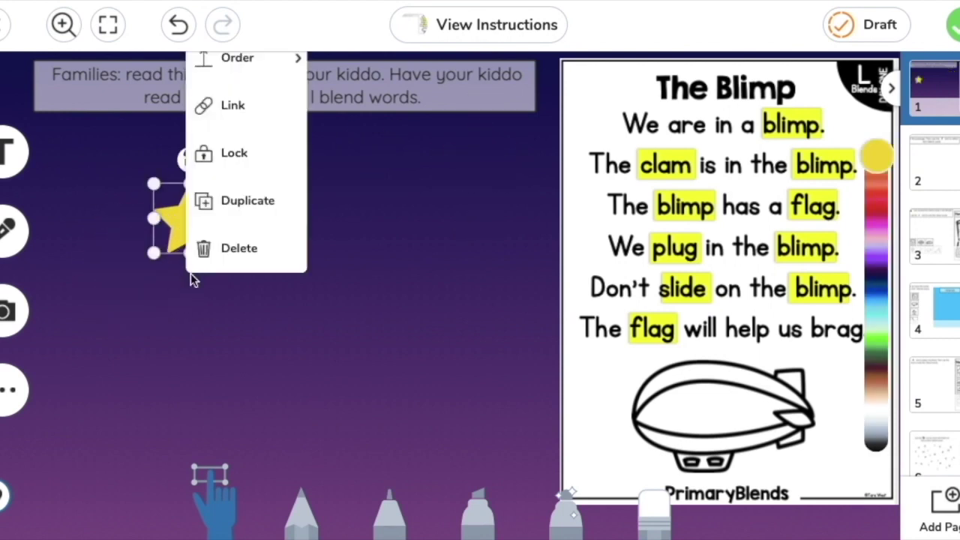
left_click(239, 153)
left_click(197, 182)
left_click(191, 194)
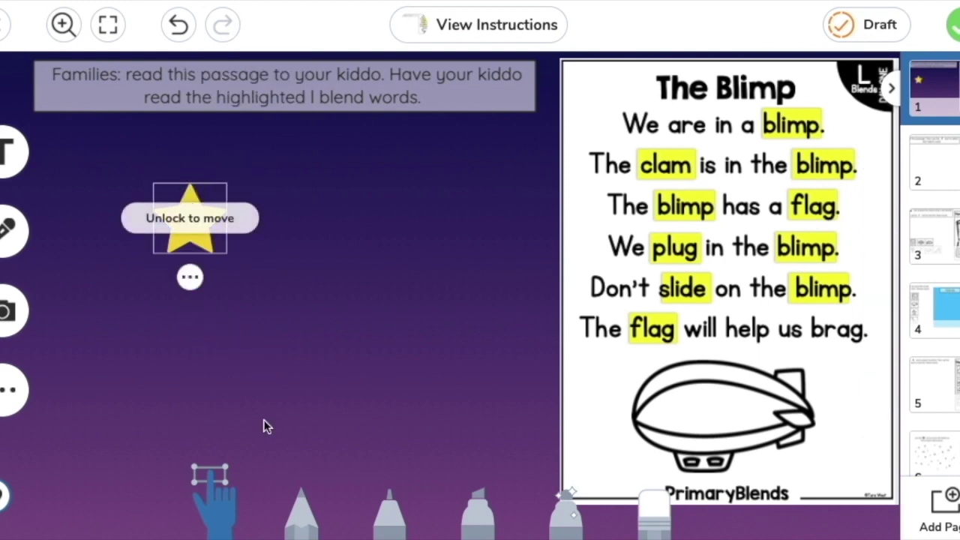
Step: Draw a red heart with the pencil and a light blue heart with the marker below and beside the star
left_click(306, 515)
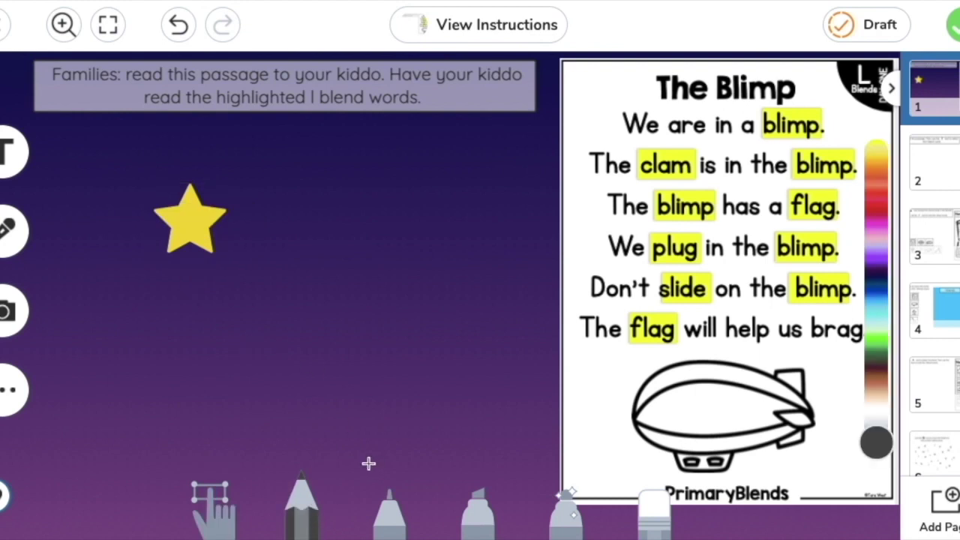
left_click_drag(879, 442, 877, 203)
mouse_move(318, 287)
left_mouse_down()
mouse_move(260, 317)
mouse_move(360, 357)
left_mouse_up()
mouse_move(319, 287)
left_mouse_down()
mouse_move(318, 275)
mouse_move(382, 260)
mouse_move(367, 360)
left_mouse_up()
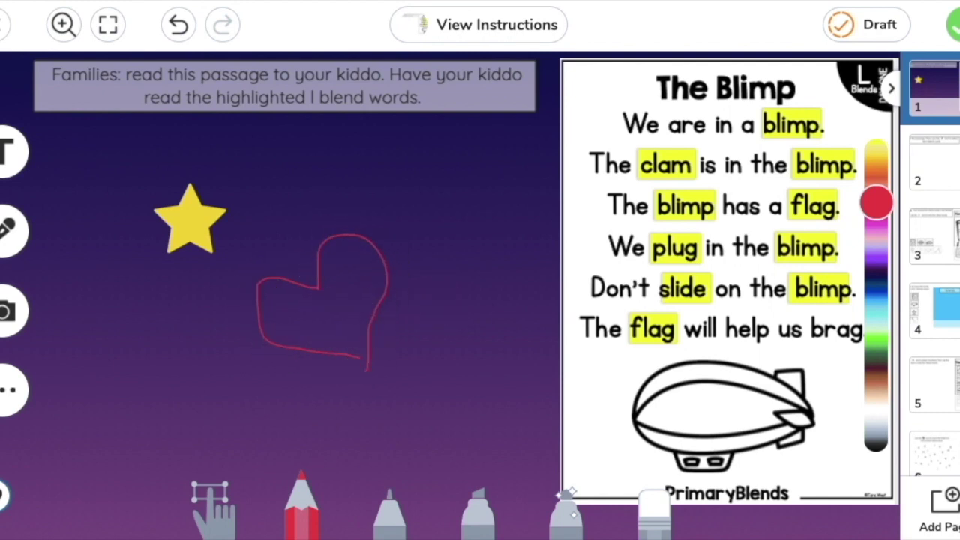
left_click(395, 508)
mouse_move(332, 412)
left_mouse_down()
mouse_move(306, 394)
mouse_move(285, 441)
mouse_move(351, 455)
left_mouse_up()
mouse_move(332, 412)
left_mouse_down()
mouse_move(330, 368)
mouse_move(372, 402)
mouse_move(360, 462)
left_mouse_up()
Step: Highlight "will help us" in yellow in the passage's last line, and draw a magenta loop beside the star with the glow pen
left_click(472, 526)
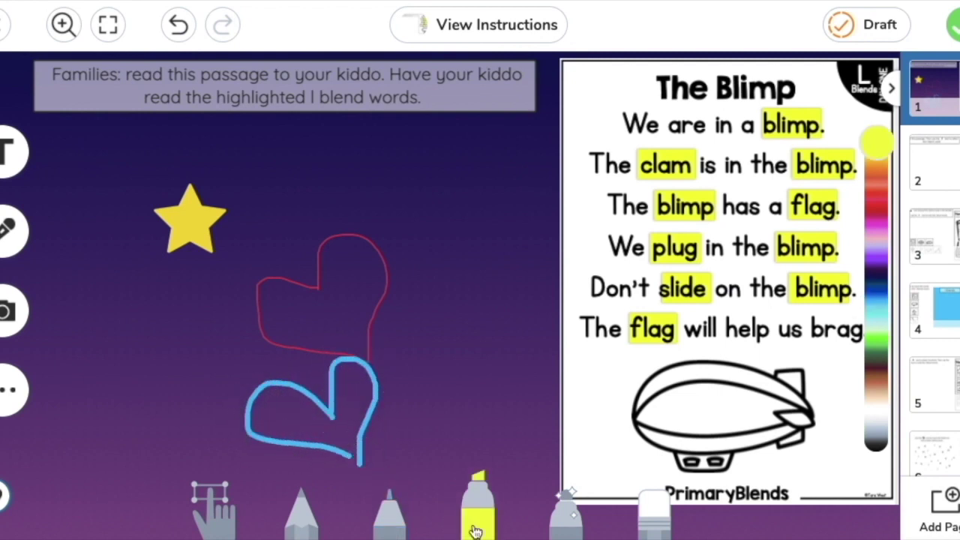
mouse_move(747, 335)
left_mouse_down()
mouse_move(787, 330)
mouse_move(727, 330)
mouse_move(770, 331)
left_mouse_up()
left_click(570, 518)
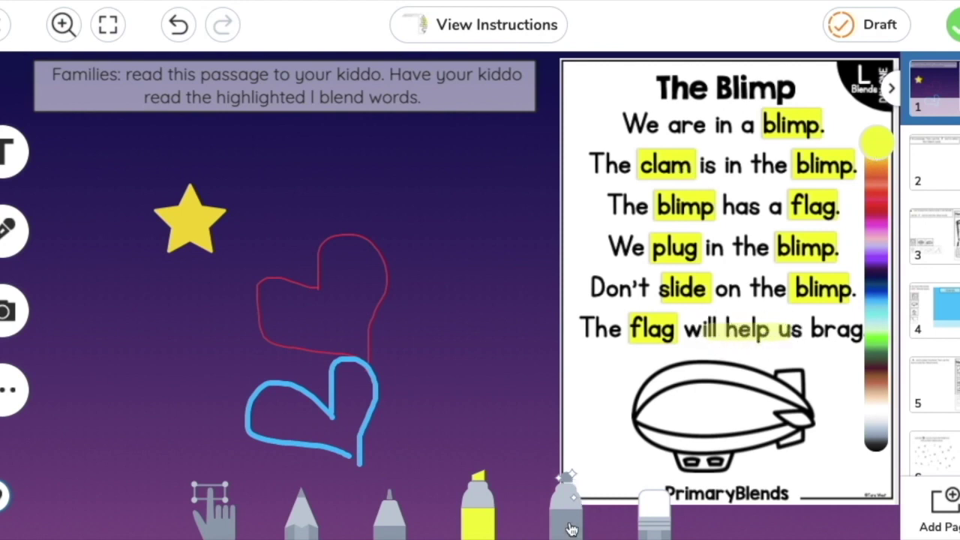
mouse_move(413, 177)
left_mouse_down()
mouse_move(443, 253)
mouse_move(493, 213)
mouse_move(454, 172)
mouse_move(428, 168)
mouse_move(416, 179)
left_mouse_up()
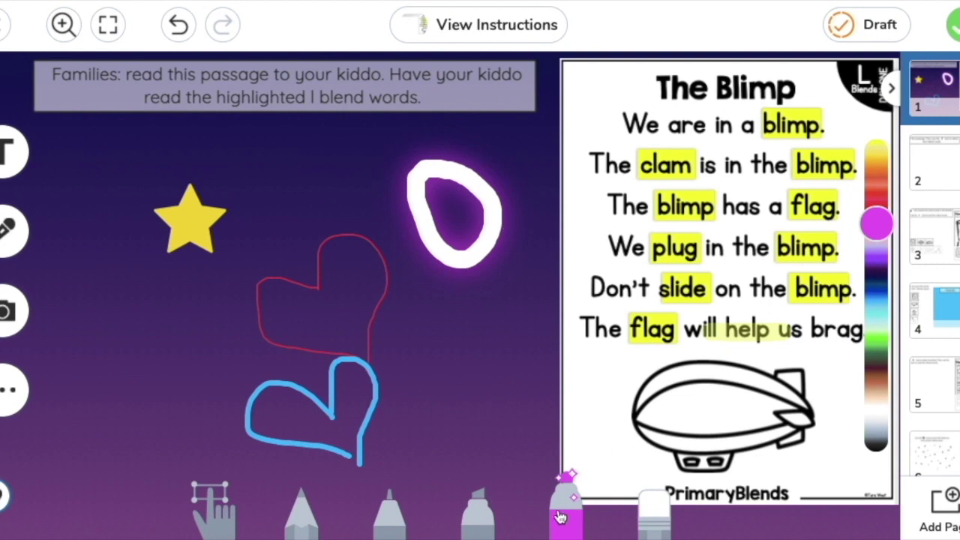
Step: Erase most of the two hearts and the glowing loop with the eraser
left_click(654, 516)
mouse_move(420, 435)
left_mouse_down()
mouse_move(443, 192)
mouse_move(372, 230)
mouse_move(460, 227)
mouse_move(371, 142)
mouse_move(202, 394)
mouse_move(252, 352)
mouse_move(335, 310)
mouse_move(377, 375)
mouse_move(375, 358)
left_mouse_up()
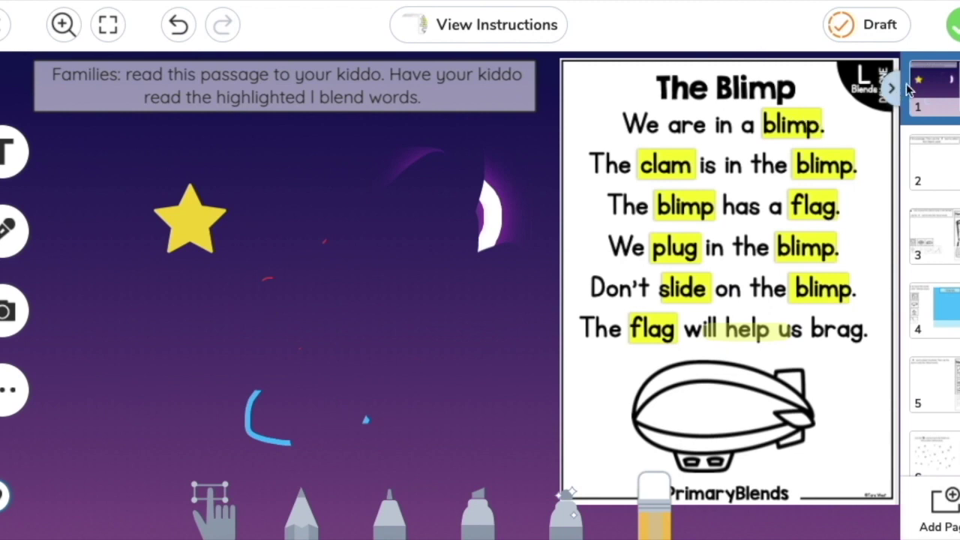
Step: On page 2, highlight "blimp" in the first line and "clam" and "blimp" in the second line in bright green
left_click(948, 157)
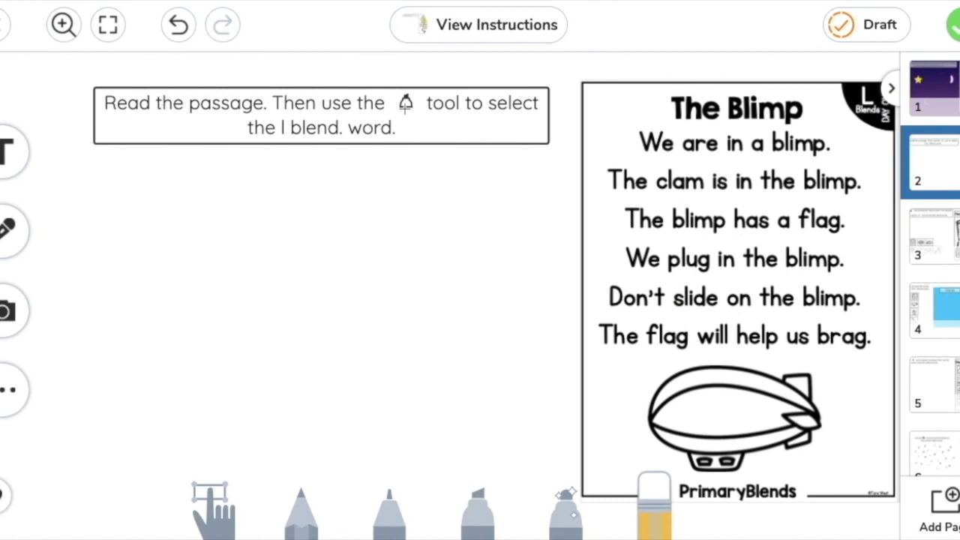
left_click(480, 512)
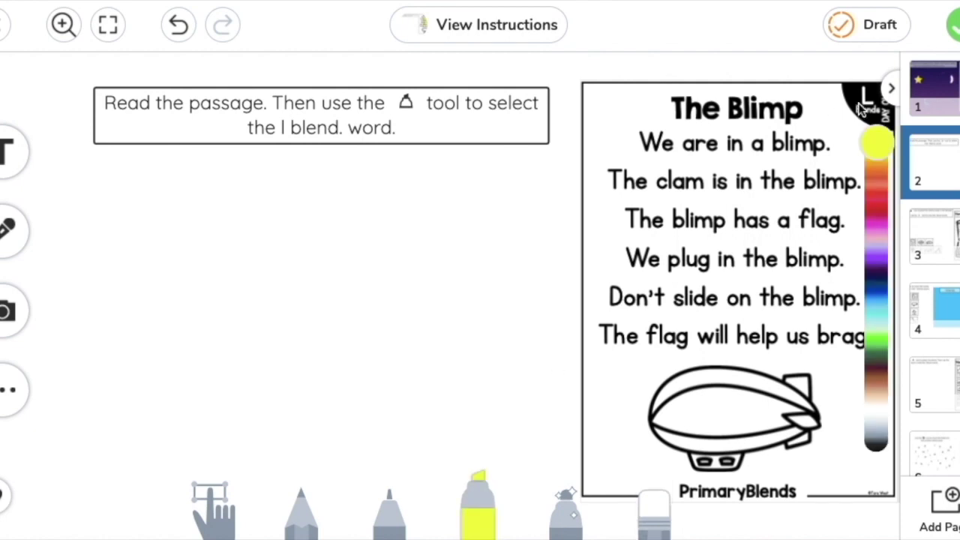
left_click_drag(866, 148, 873, 343)
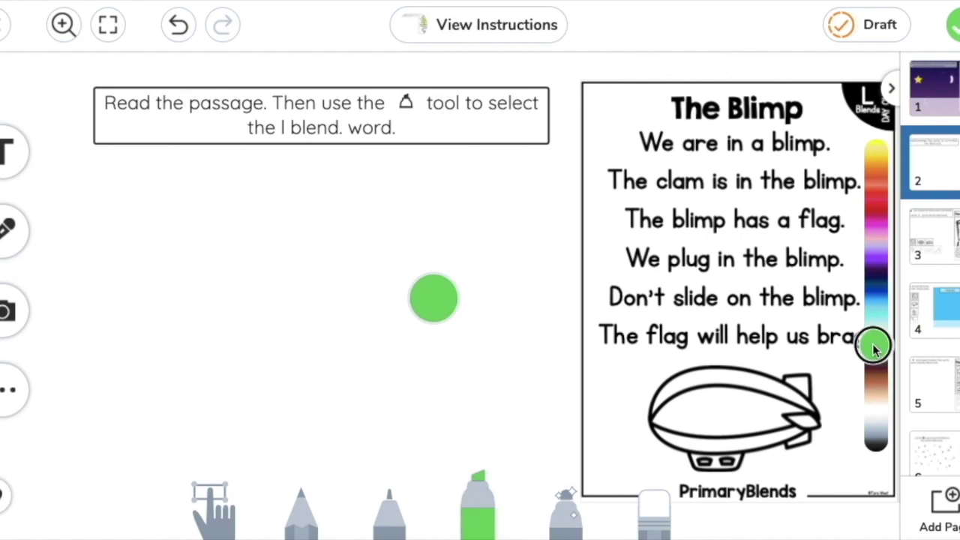
left_click_drag(777, 139, 831, 140)
left_click_drag(799, 183, 853, 183)
left_click_drag(665, 180, 708, 181)
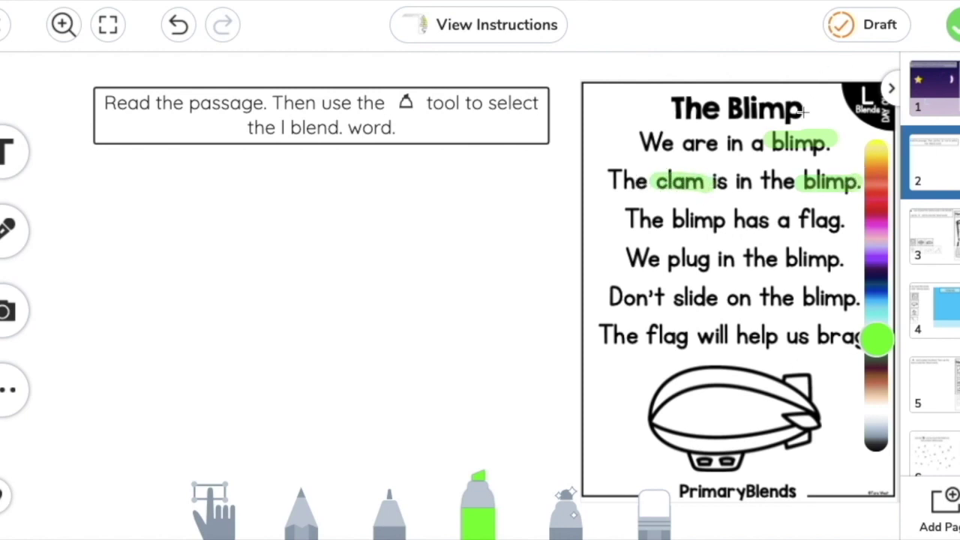
Step: Save the response as a draft and reopen it for editing from the journal
left_click(870, 36)
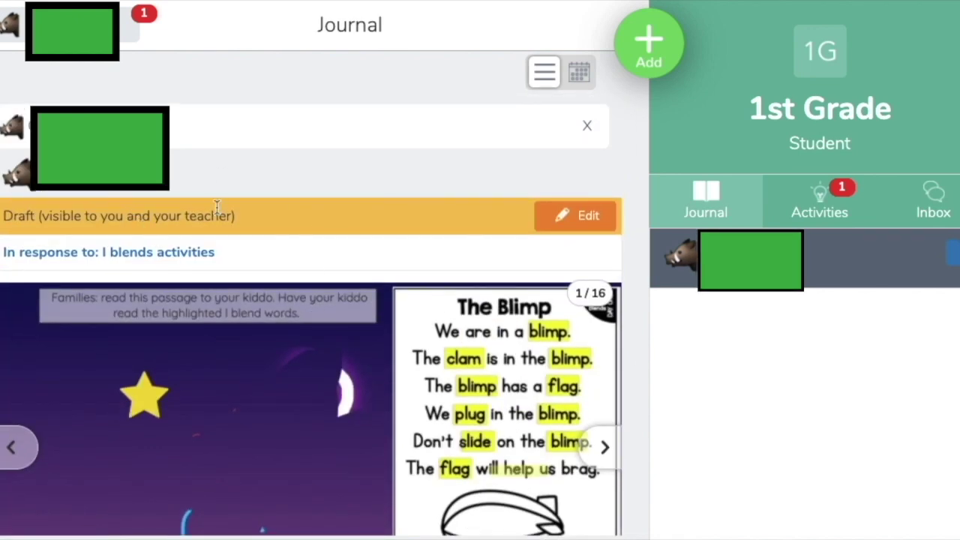
scroll(204, 315, "down", 3)
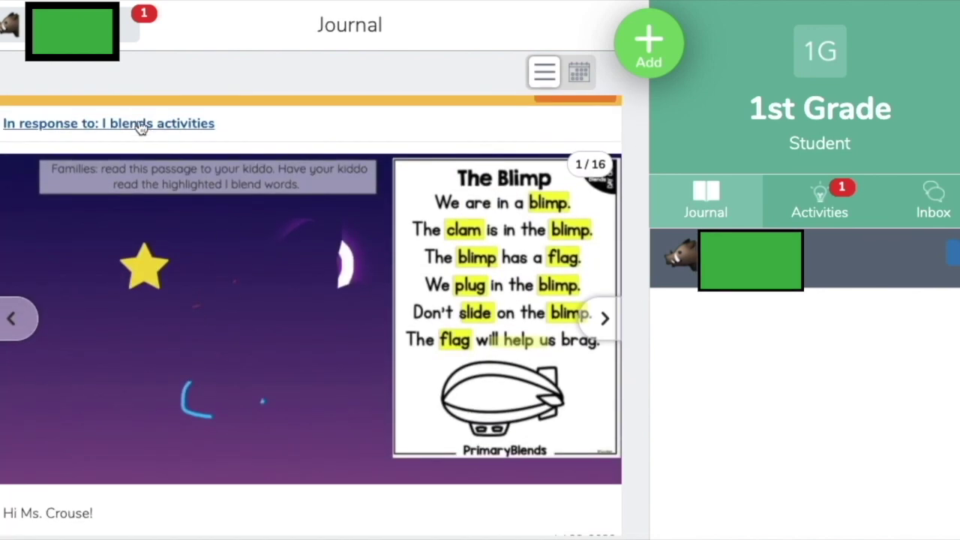
scroll(172, 293, "down", 5)
scroll(171, 294, "up", 8)
left_click(575, 184)
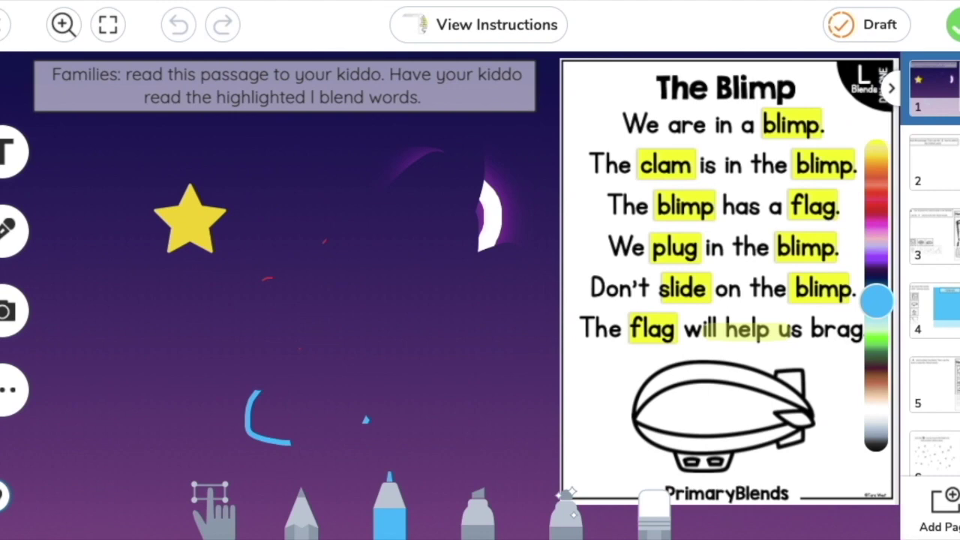
Step: On page 3, place the plug and clam pictures in the blender's top two squares and write "plug" in pencil on the first line
left_click(928, 172)
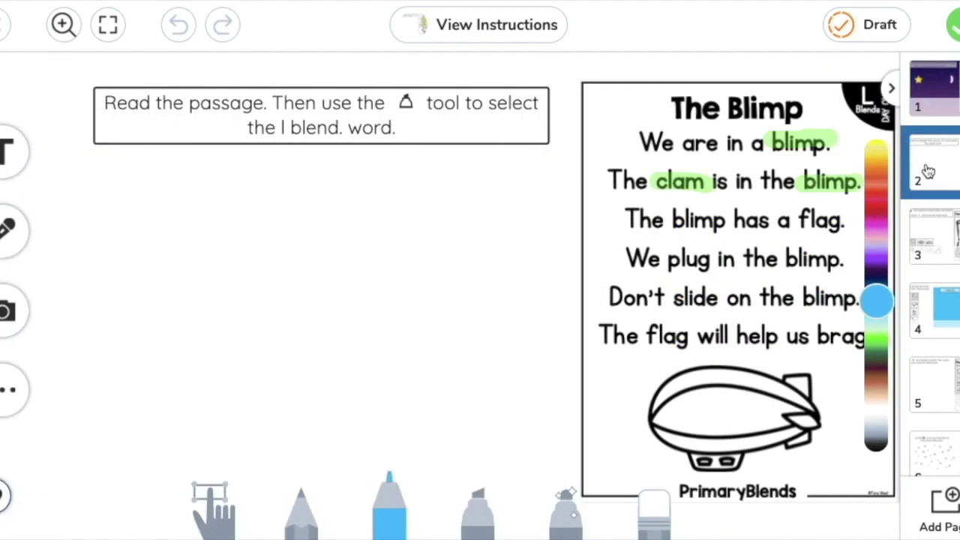
left_click(942, 236)
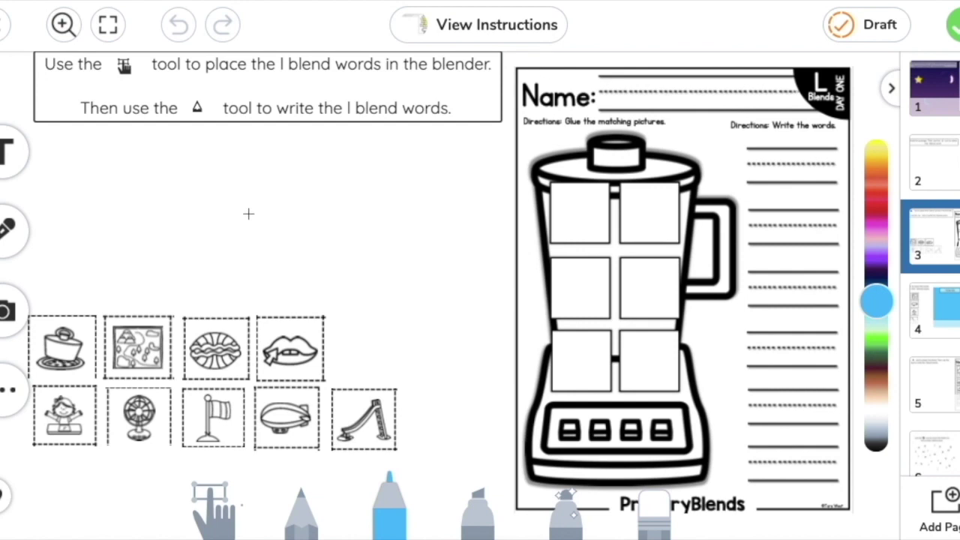
left_click(215, 516)
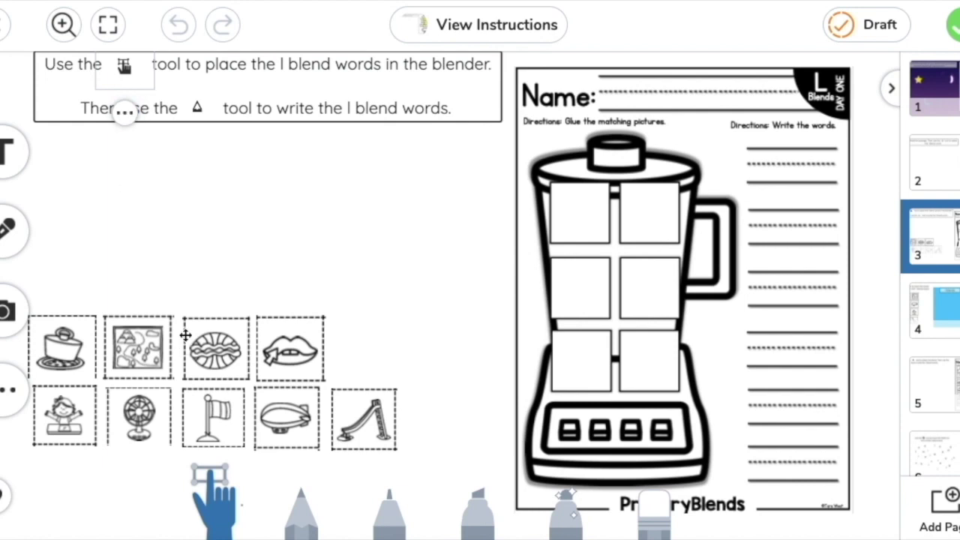
left_click_drag(62, 342, 579, 206)
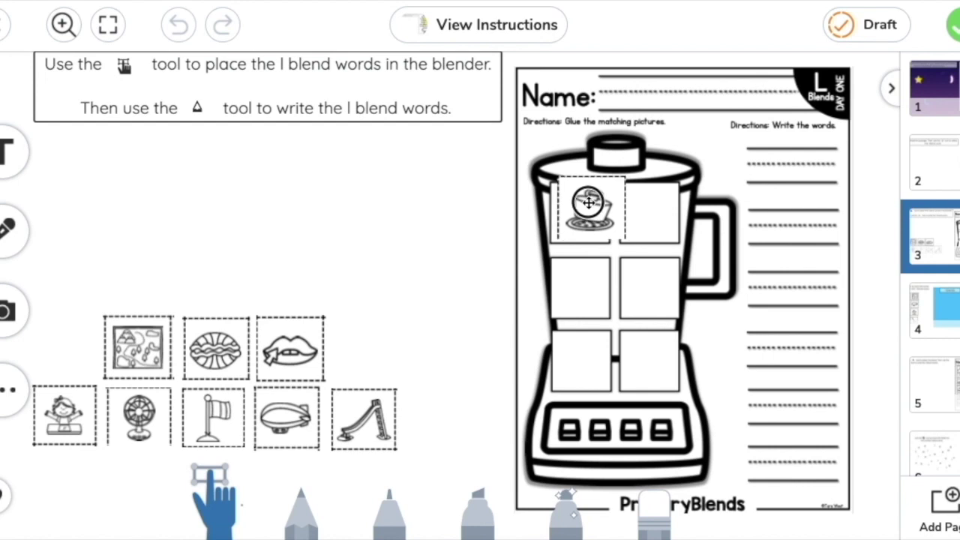
left_click_drag(222, 346, 659, 214)
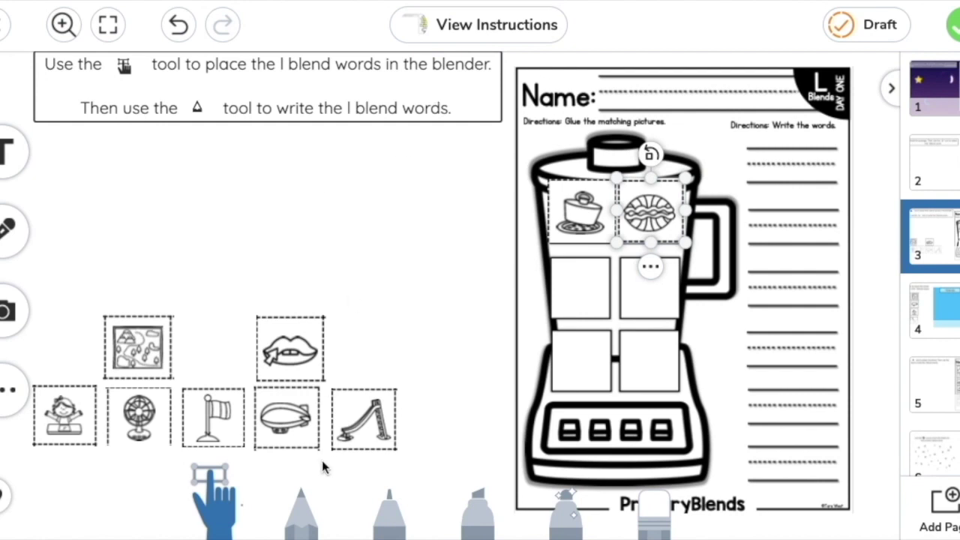
left_click(297, 516)
mouse_move(755, 162)
left_mouse_down()
mouse_move(754, 198)
mouse_move(758, 145)
mouse_move(759, 172)
mouse_move(811, 183)
mouse_move(821, 174)
mouse_move(804, 215)
left_mouse_up()
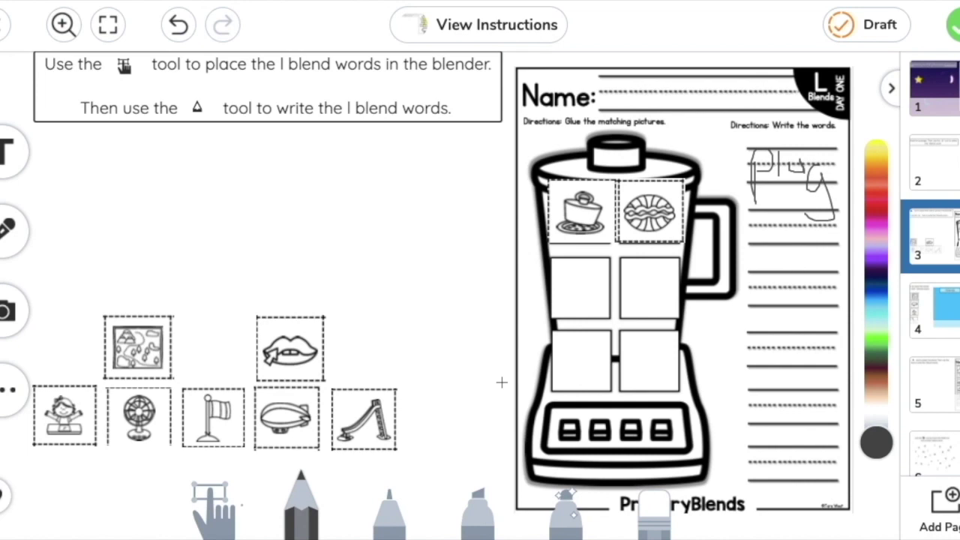
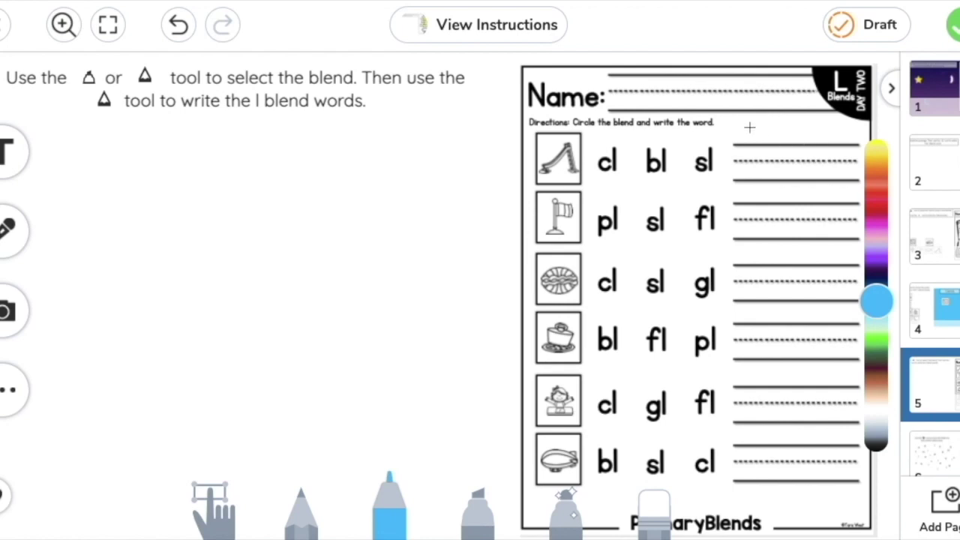
Step: On page 5, circle "sl" beside the slide picture with the pink highlighter and write "slide" in pencil on its line
left_click(480, 518)
left_click(876, 235)
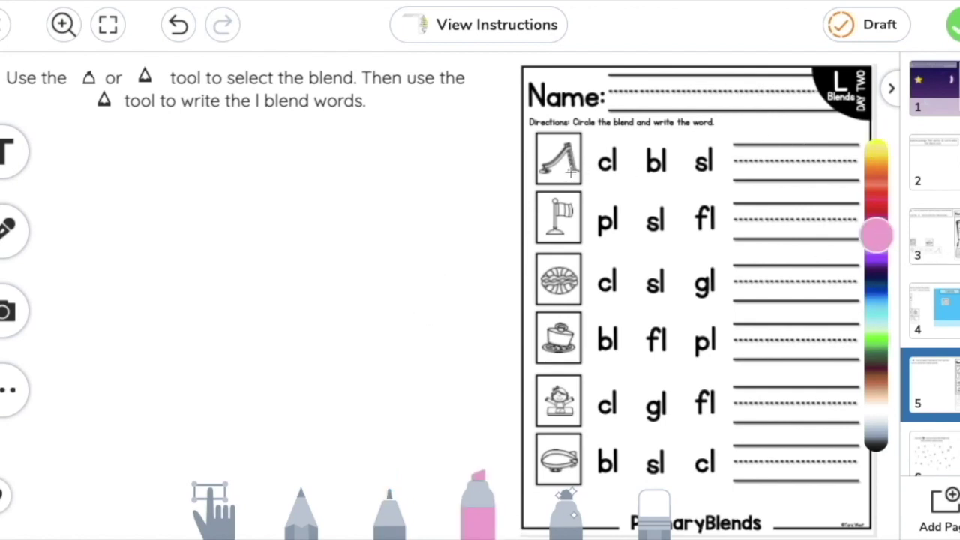
mouse_move(702, 163)
left_mouse_down()
mouse_move(713, 142)
mouse_move(677, 162)
mouse_move(724, 172)
mouse_move(720, 141)
mouse_move(704, 144)
left_mouse_up()
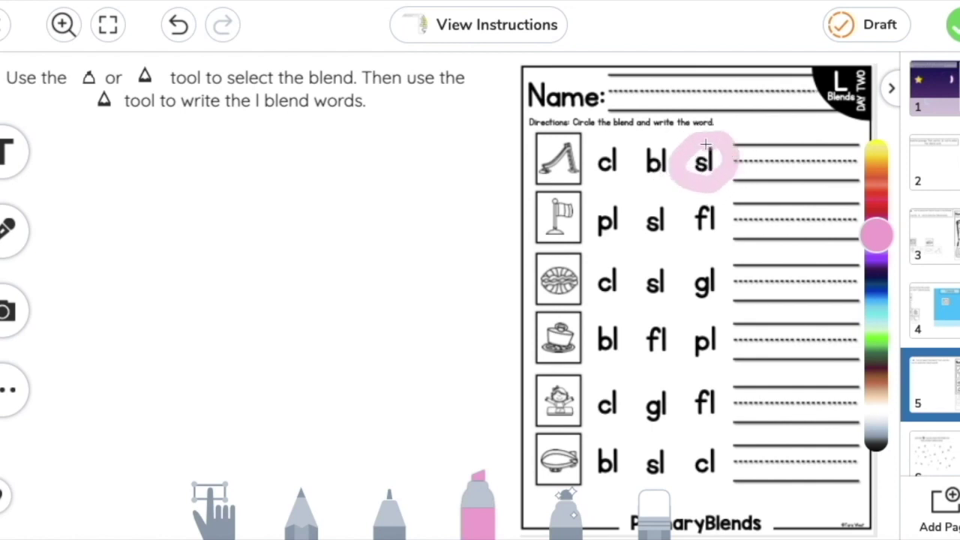
left_click(312, 528)
mouse_move(751, 160)
left_mouse_down()
mouse_move(765, 178)
mouse_move(771, 170)
mouse_move(770, 180)
mouse_move(787, 170)
mouse_move(788, 187)
mouse_move(807, 161)
mouse_move(809, 185)
mouse_move(811, 165)
mouse_move(818, 186)
mouse_move(839, 180)
left_mouse_up()
left_click(789, 153)
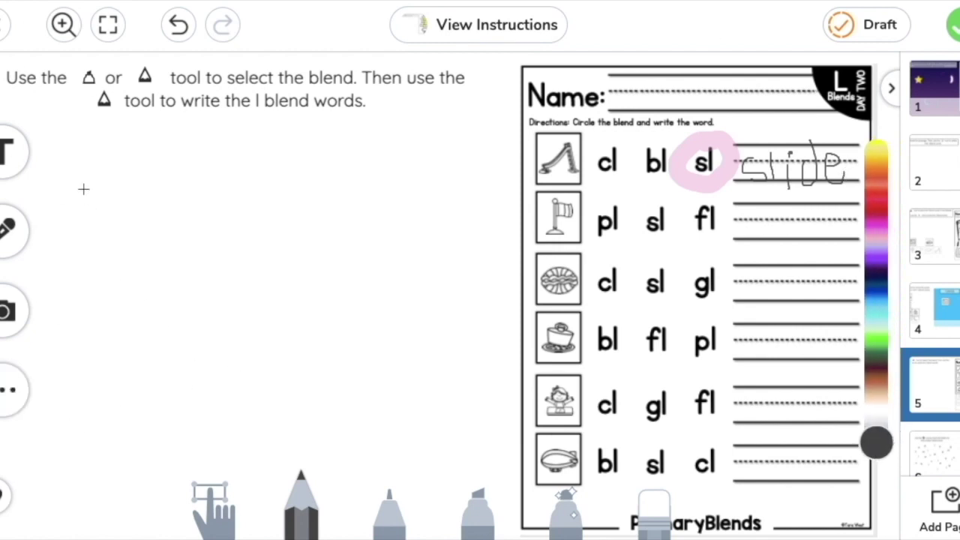
Step: Add a text label on page 5 reading "This was very hard. Can we do more sorting"
left_click(11, 147)
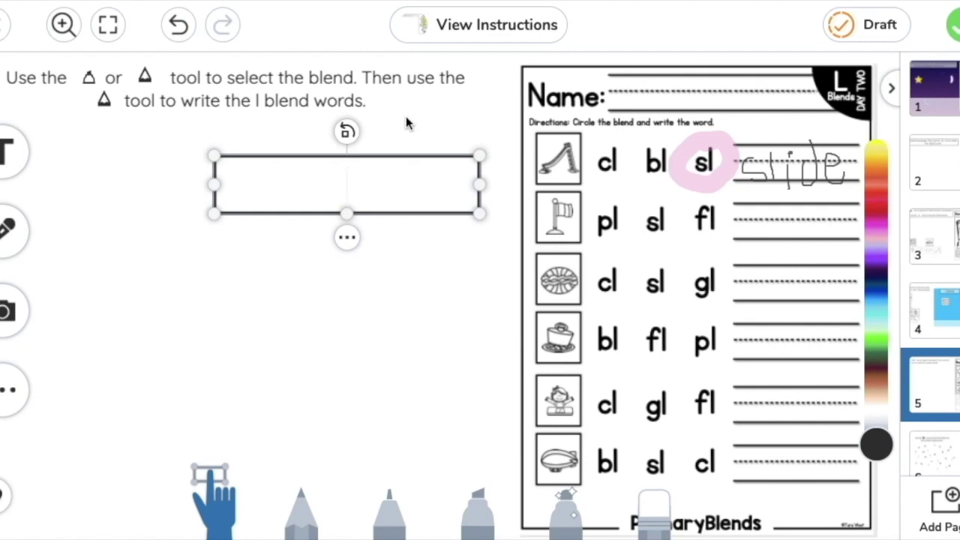
type("This was ")
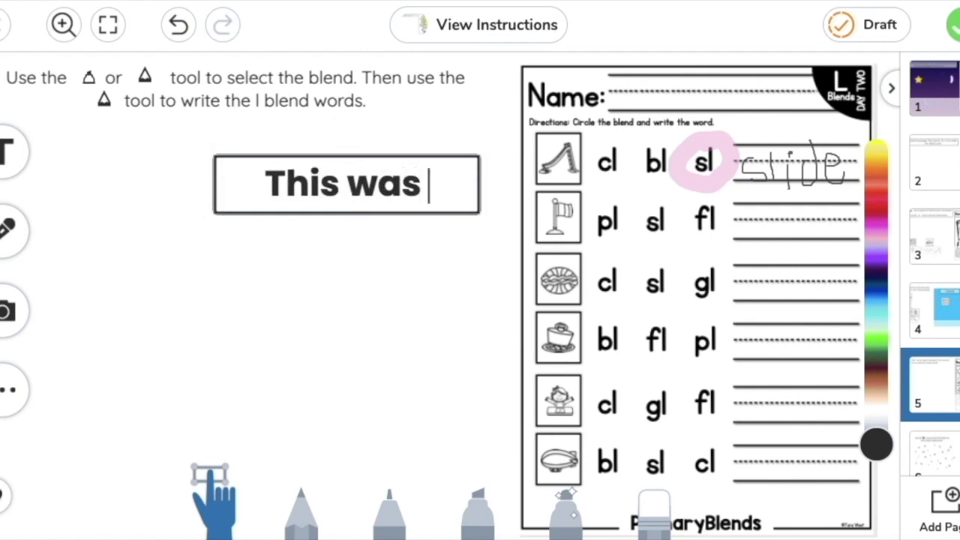
type("very hard. Can")
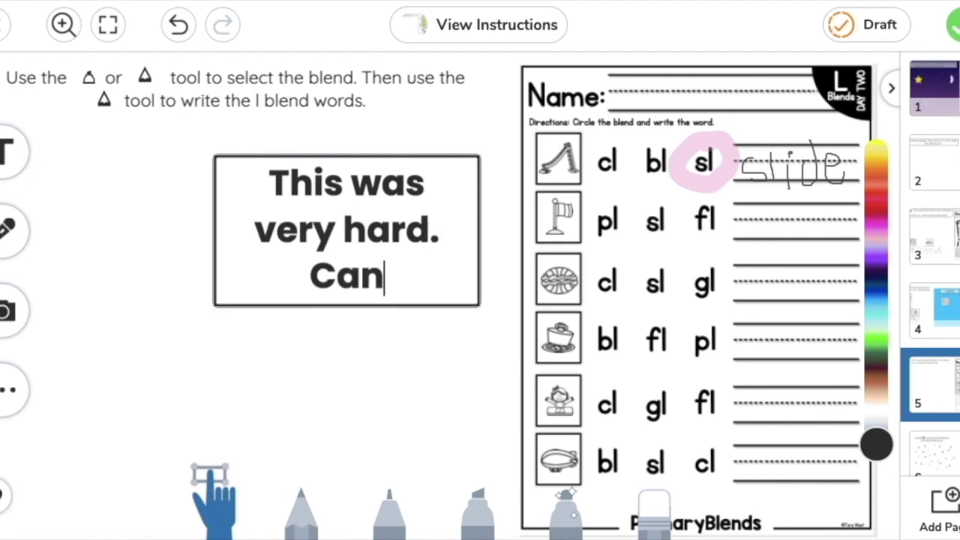
type(" we do more sorting")
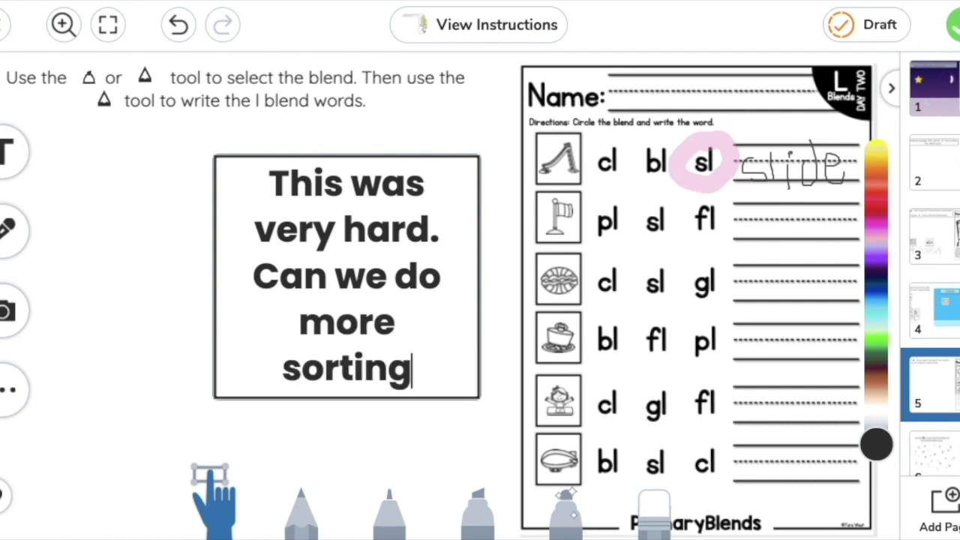
left_click(455, 413)
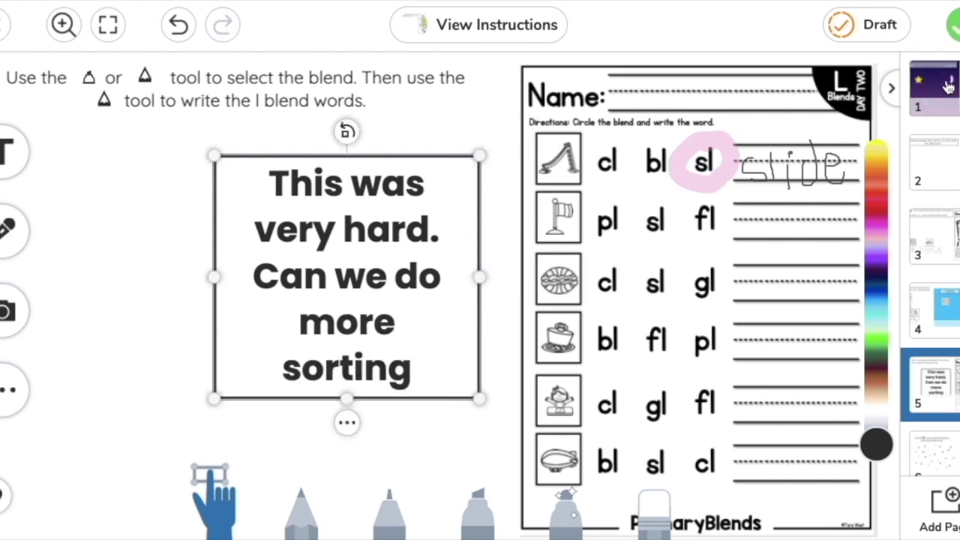
Step: Save the response as a draft and check its pages in the journal post up to page 5
left_click(866, 29)
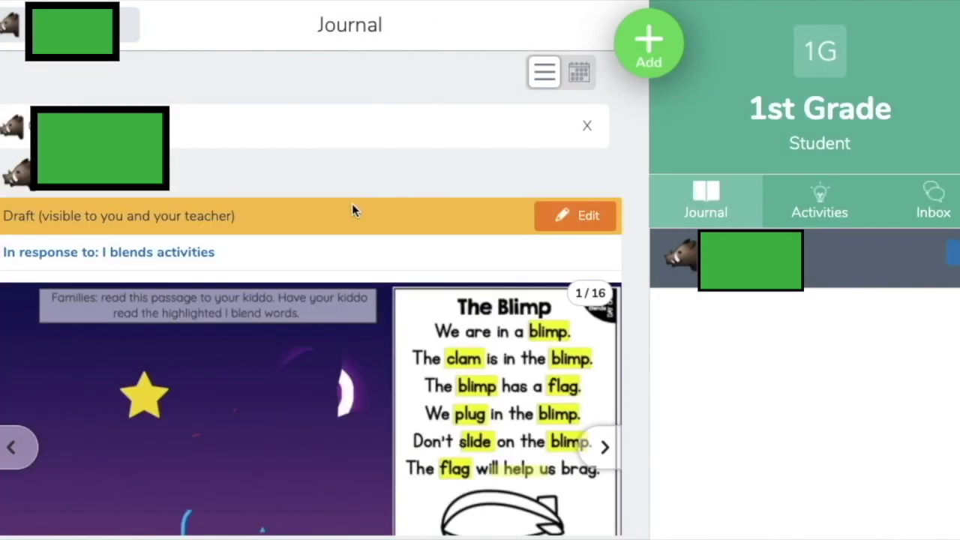
scroll(280, 314, "down", 3)
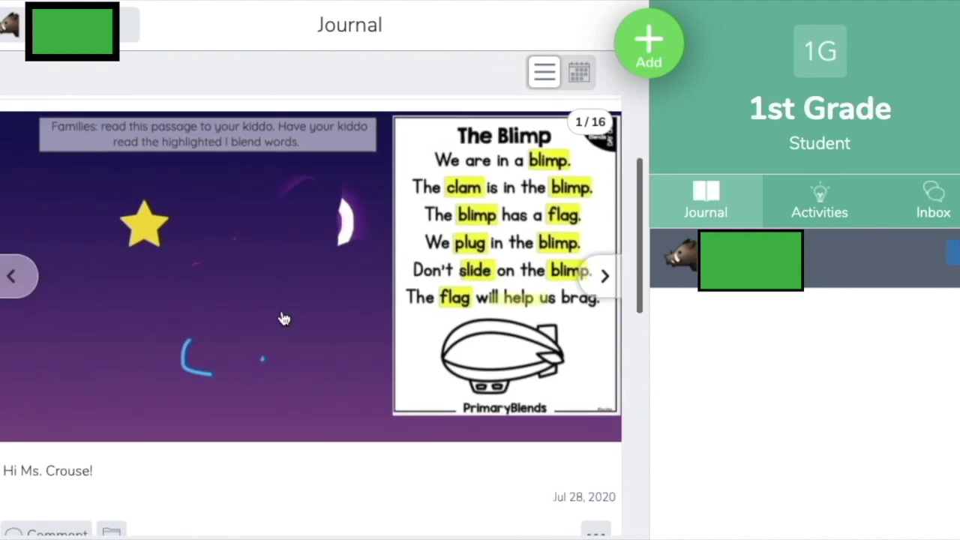
left_click(606, 275)
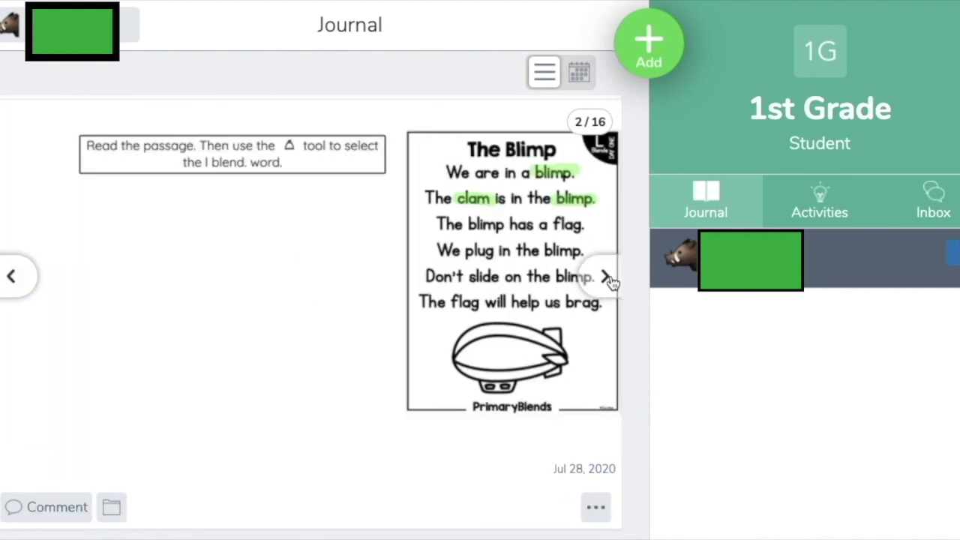
left_click(606, 278)
left_click(605, 277)
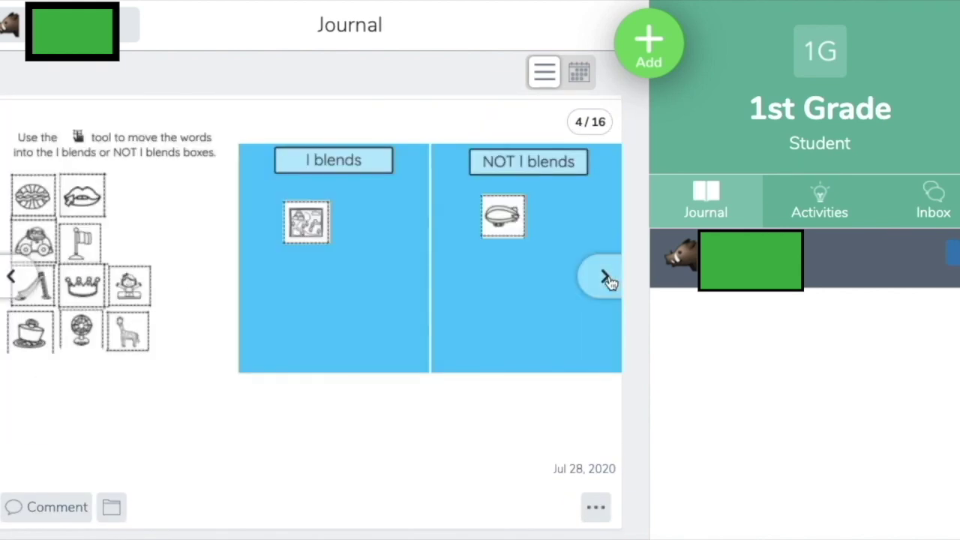
left_click(606, 277)
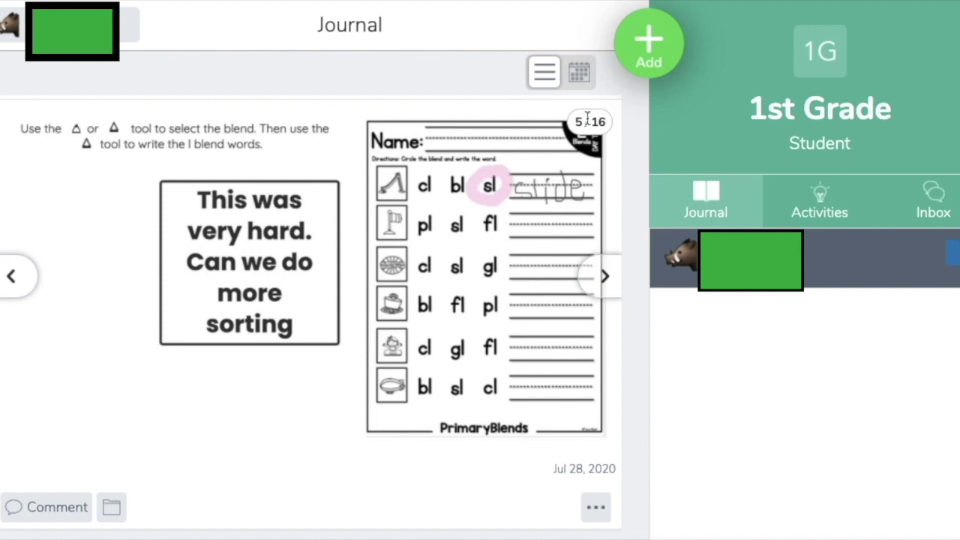
Step: Look through pages 6 to 10 of the draft in the journal and glance at the older post below it
scroll(588, 122, "up", 3)
scroll(539, 398, "down", 2)
left_click(605, 298)
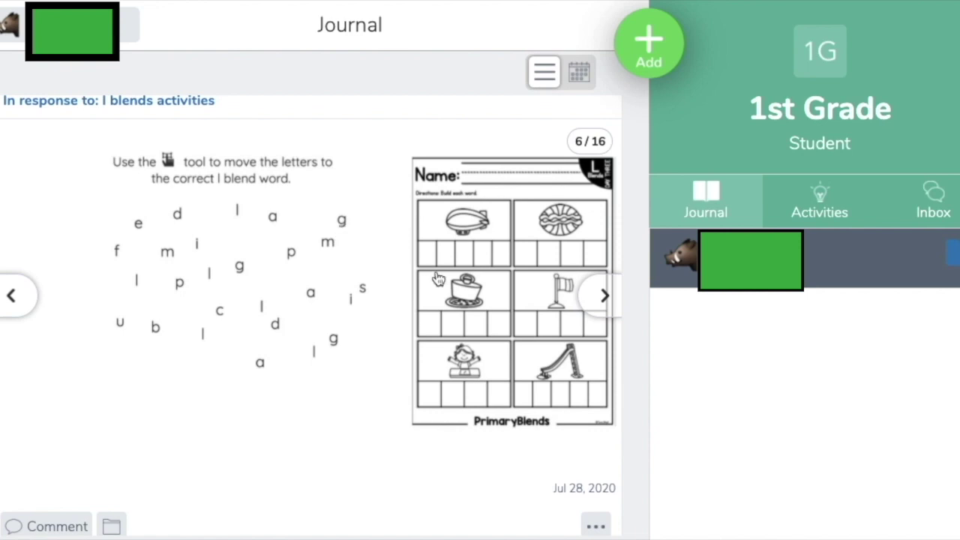
left_click(605, 297)
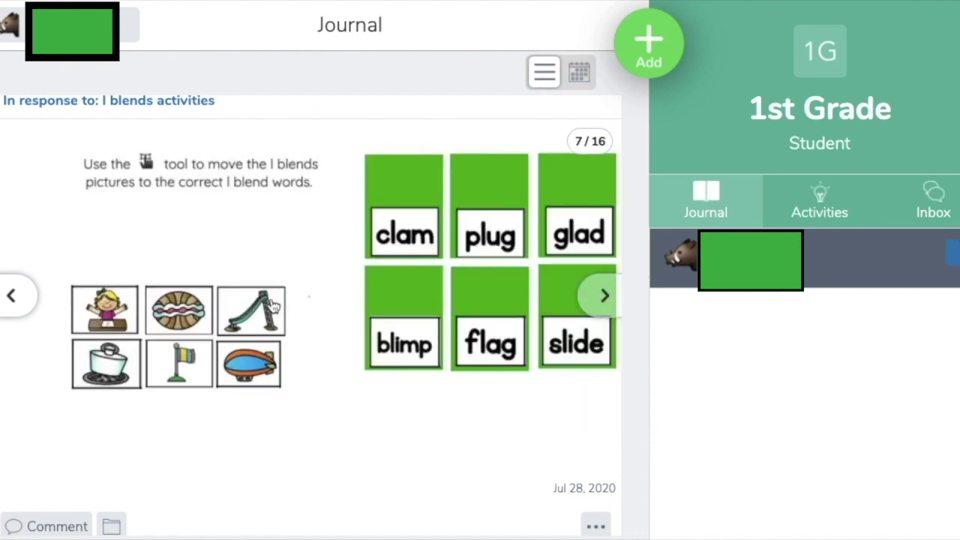
left_click(603, 298)
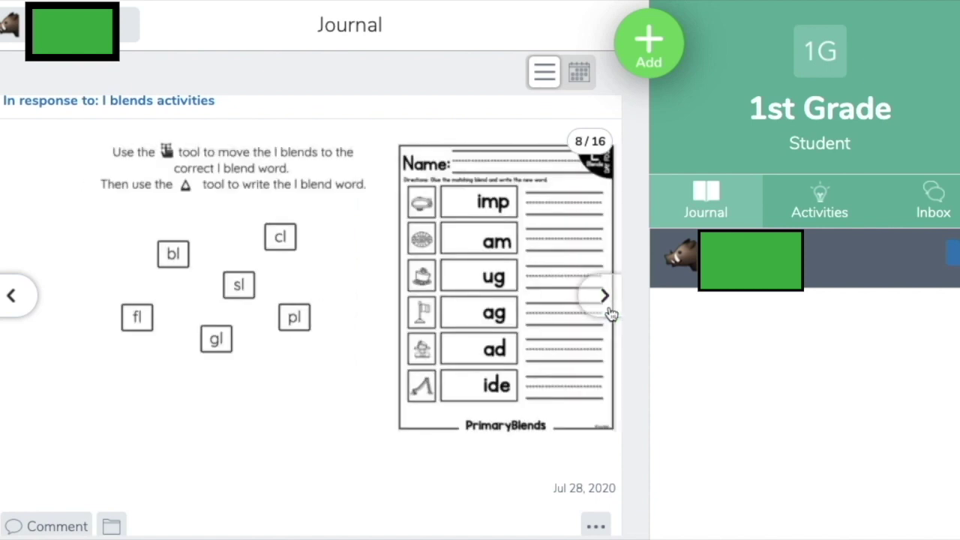
left_click(604, 308)
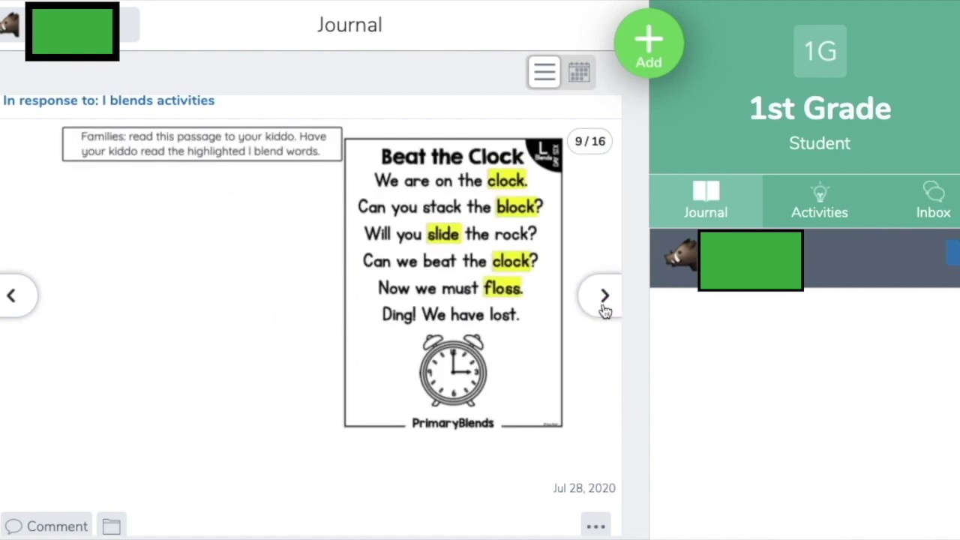
left_click(604, 298)
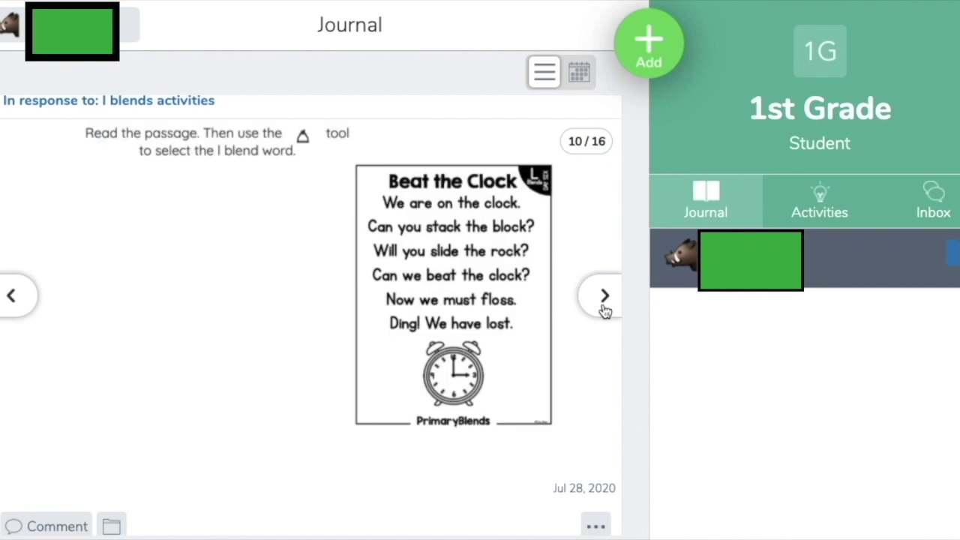
scroll(273, 274, "down", 10)
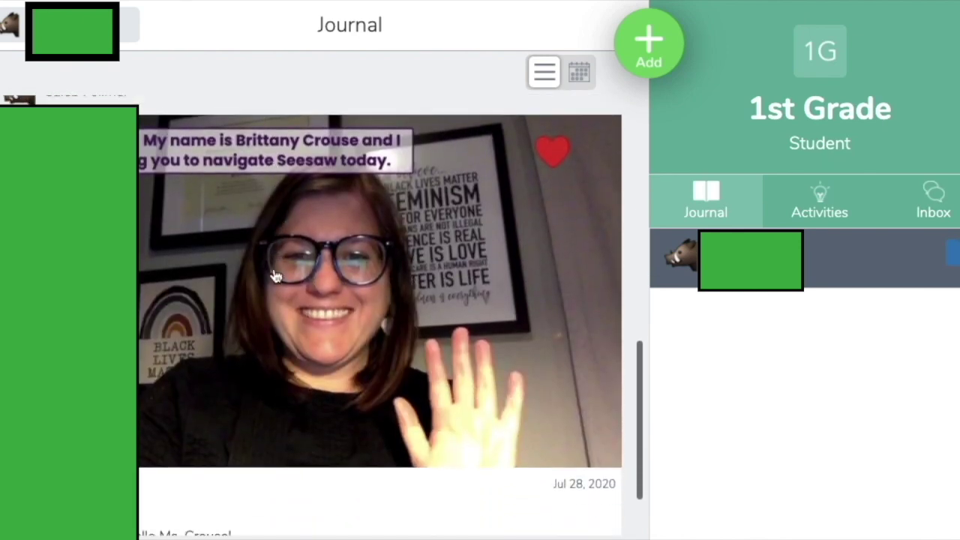
scroll(272, 275, "up", 10)
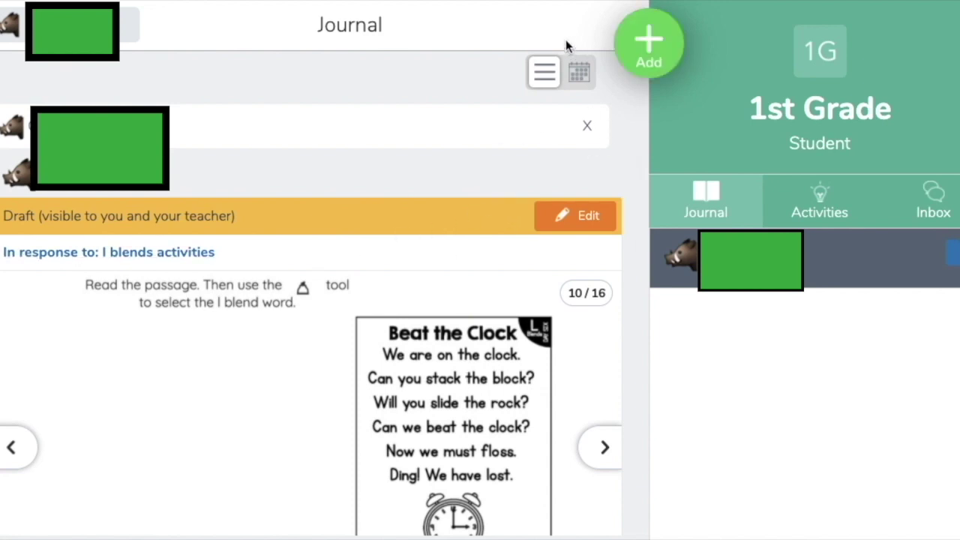
Step: Start a response to the assigned "CVC pictures-fundations" activity and go to page 3
left_click(821, 193)
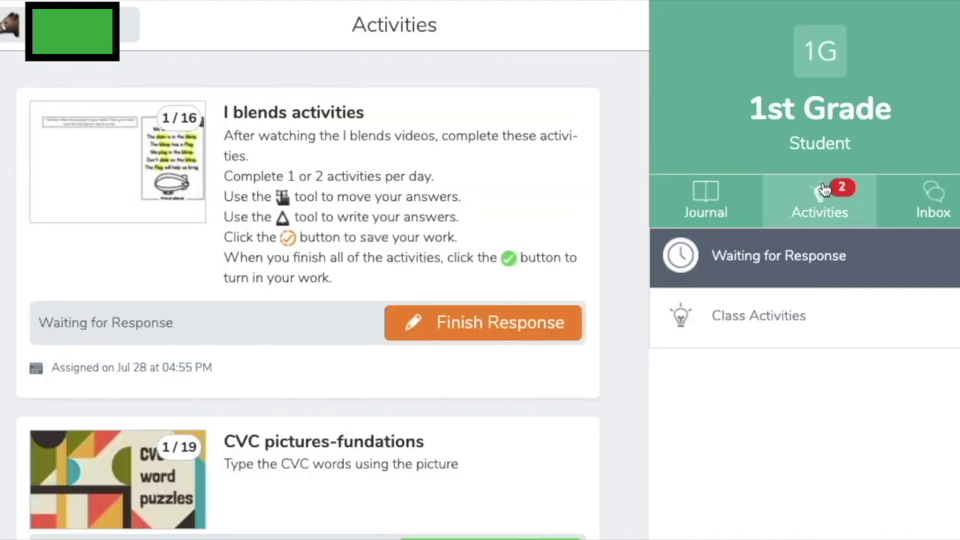
scroll(442, 503, "down", 2)
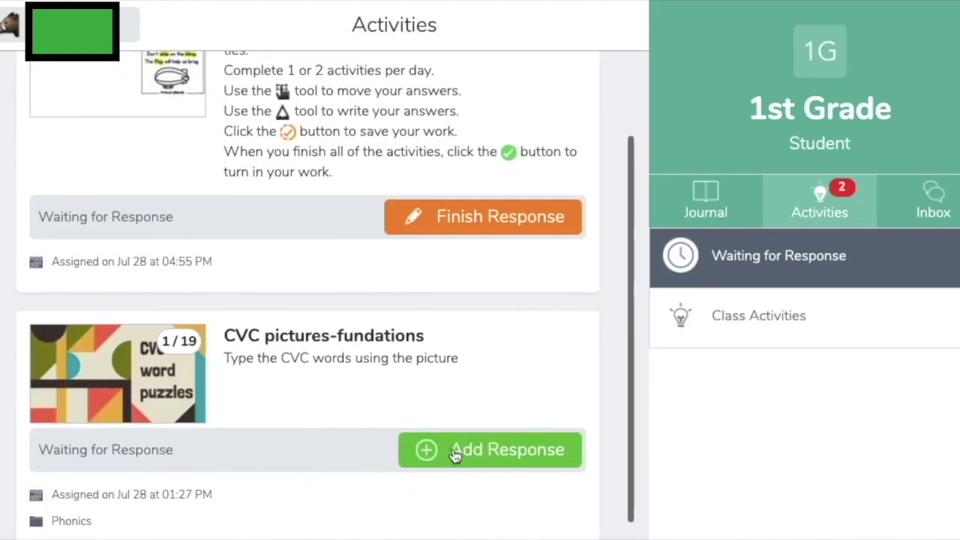
left_click(454, 451)
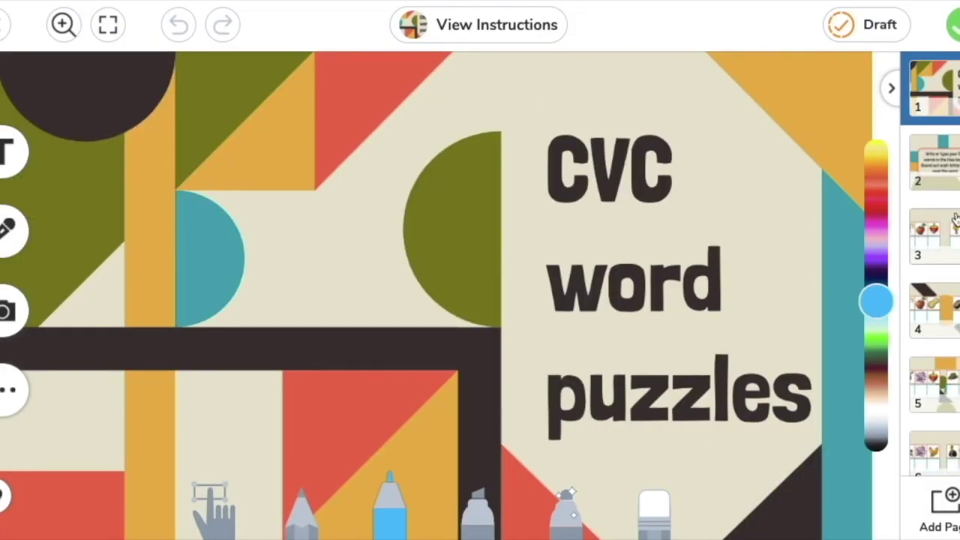
left_click(937, 165)
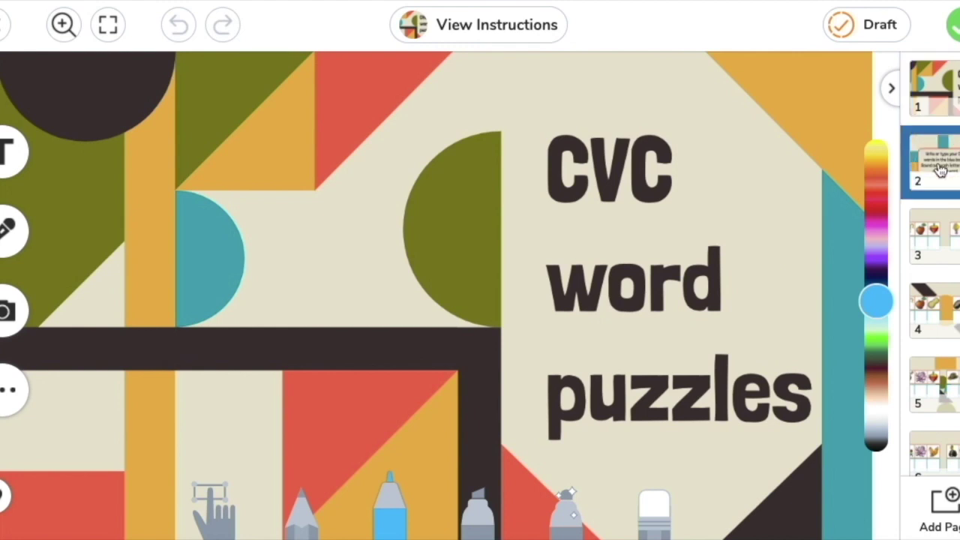
left_click(939, 247)
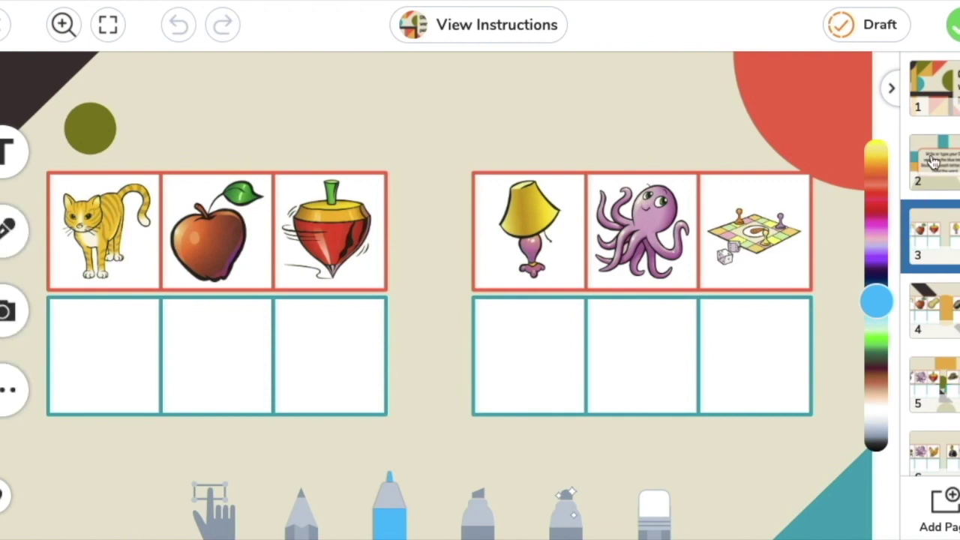
Step: Write "cat" in pencil, one letter in each blue box below the cat, apple and top pictures
left_click(300, 511)
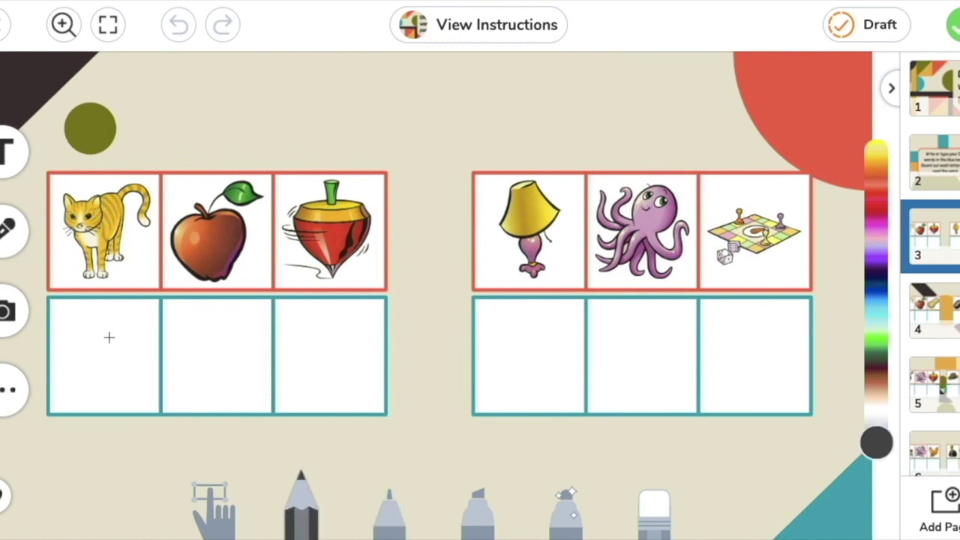
mouse_move(120, 322)
left_mouse_down()
mouse_move(64, 326)
mouse_move(124, 368)
left_mouse_up()
mouse_move(235, 327)
left_mouse_down()
mouse_move(184, 379)
mouse_move(244, 337)
mouse_move(272, 378)
left_mouse_up()
left_click_drag(323, 313, 323, 428)
left_click_drag(303, 347, 355, 346)
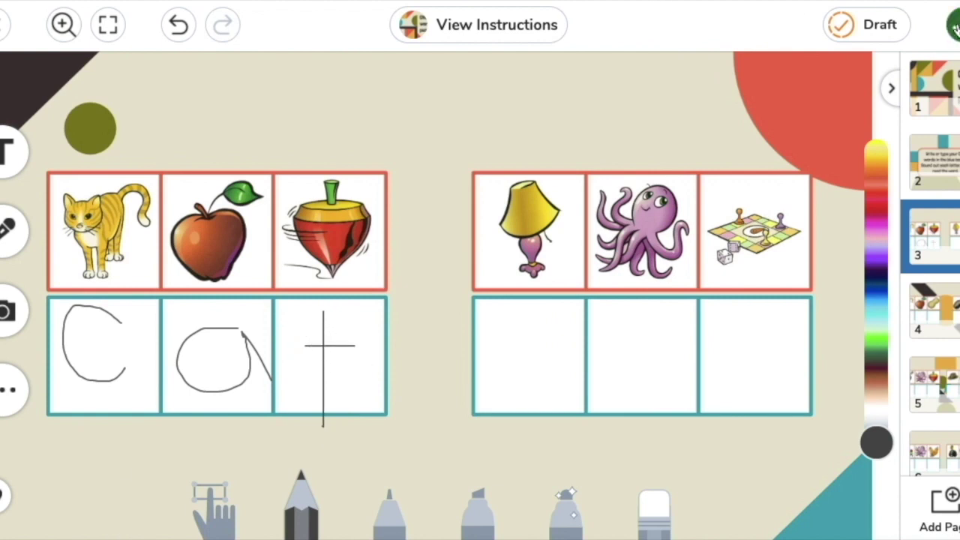
Step: Turn in the CVC response as finished work and examine its approval status and post in the journal
left_click(954, 27)
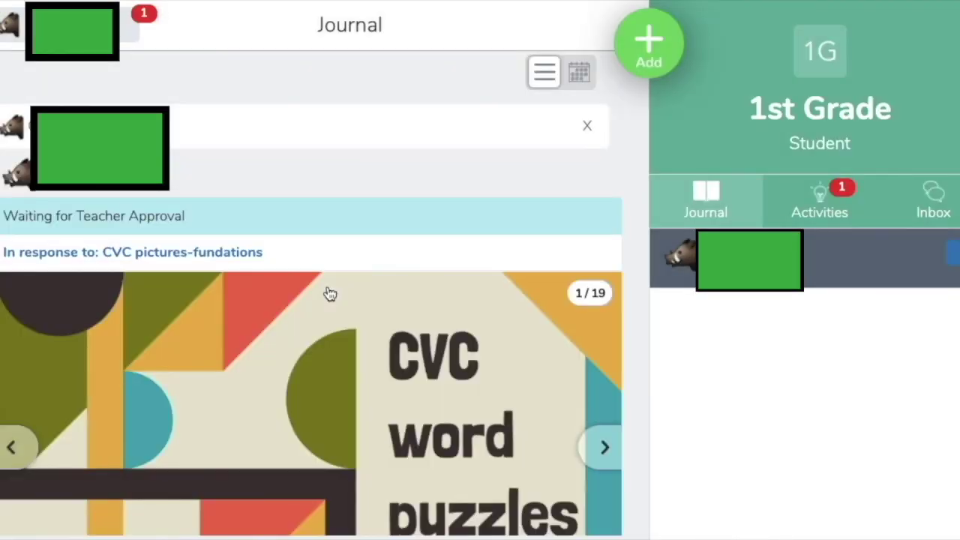
scroll(330, 293, "down", 2)
scroll(325, 292, "up", 2)
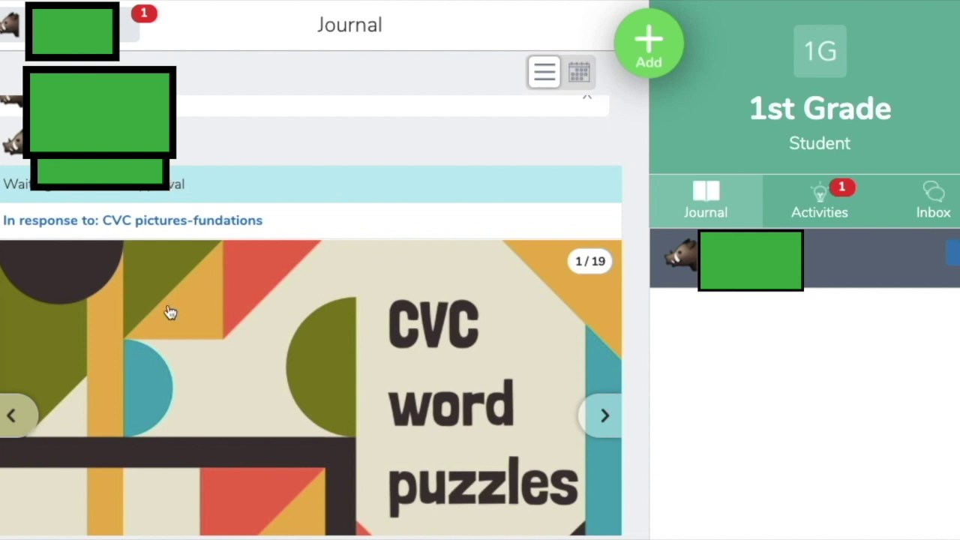
scroll(183, 306, "up", 1)
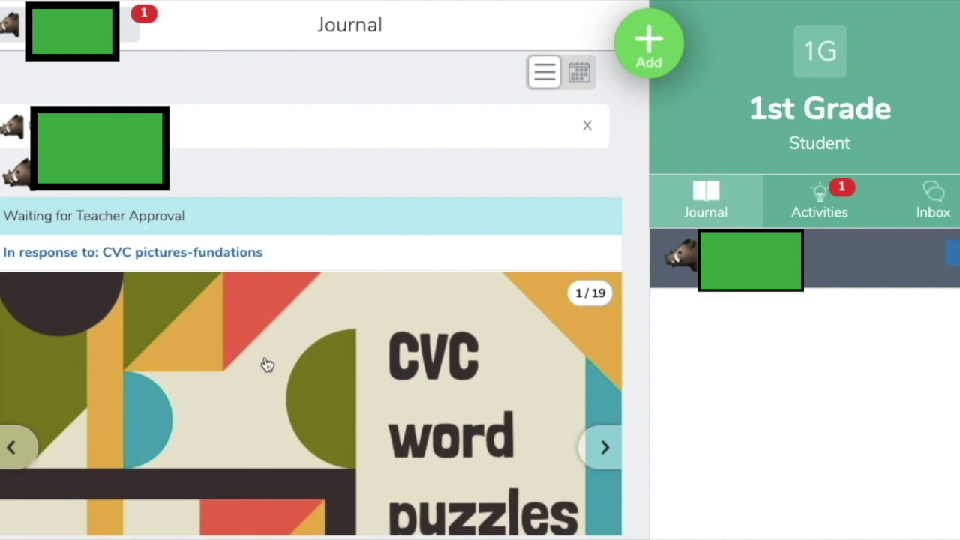
scroll(268, 366, "down", 1)
scroll(268, 365, "down", 3)
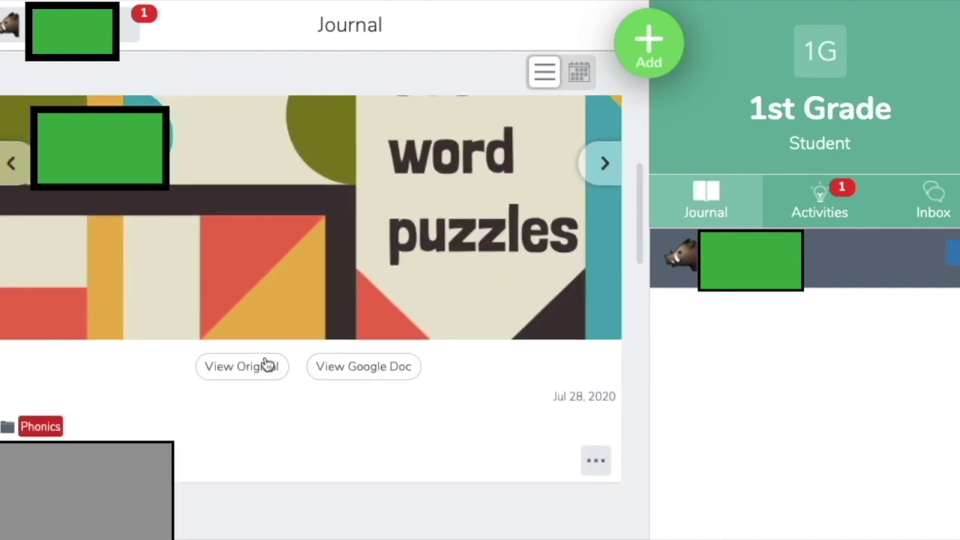
scroll(268, 365, "up", 3)
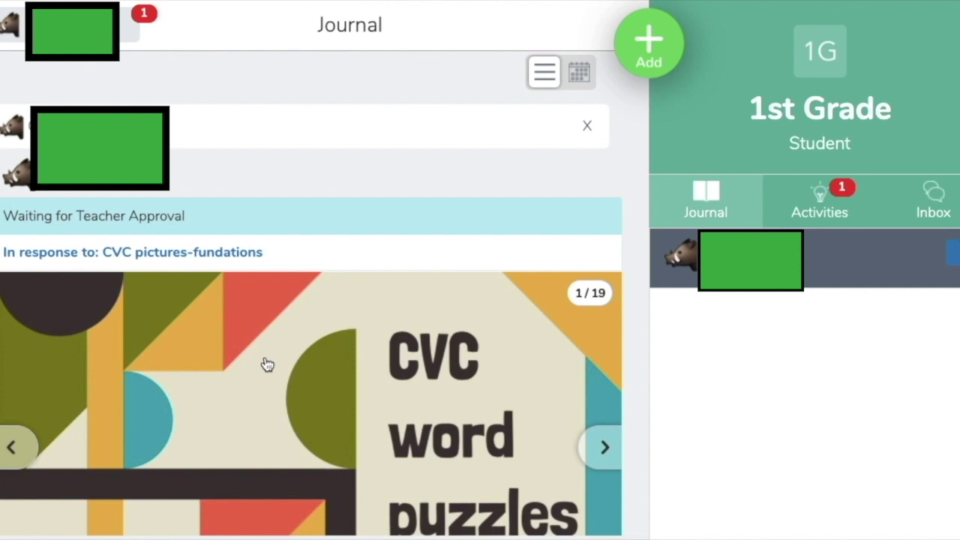